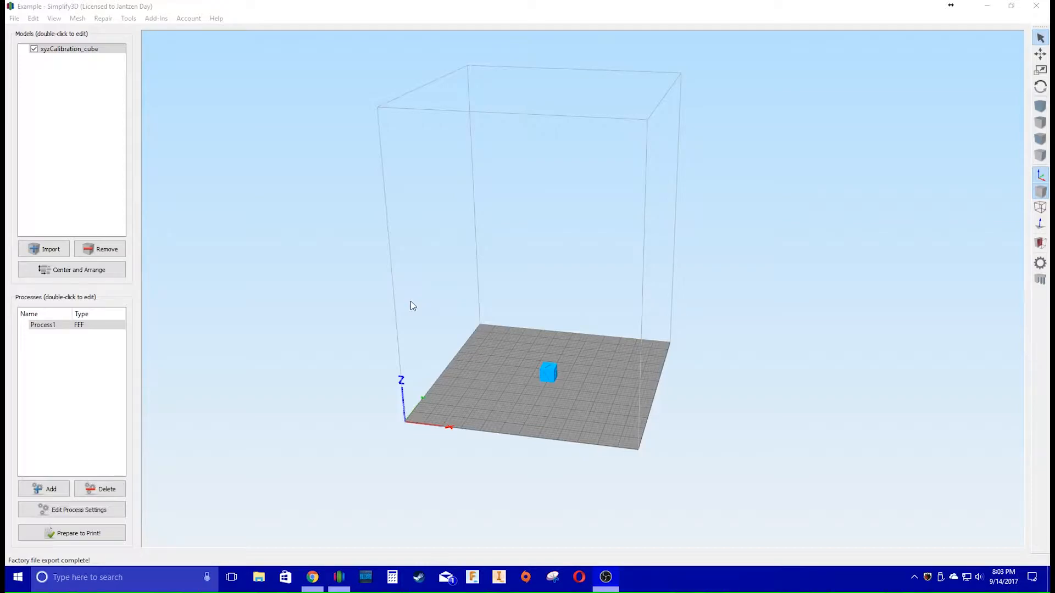
- Switch Process1 to the Creality CR-10 E3D profile and inspect the printer model around the build volume
{"action": "left_click", "coordinate": [325, 254]}
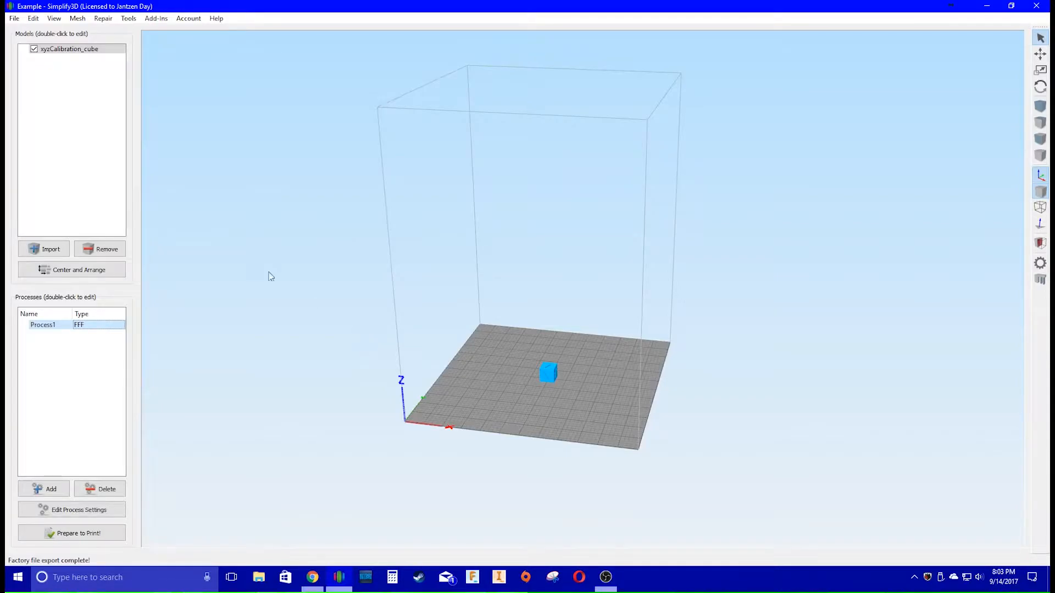
{"action": "double_click", "coordinate": [53, 329]}
{"action": "left_click_drag", "start_coordinate": [527, 76], "coordinate": [754, 76]}
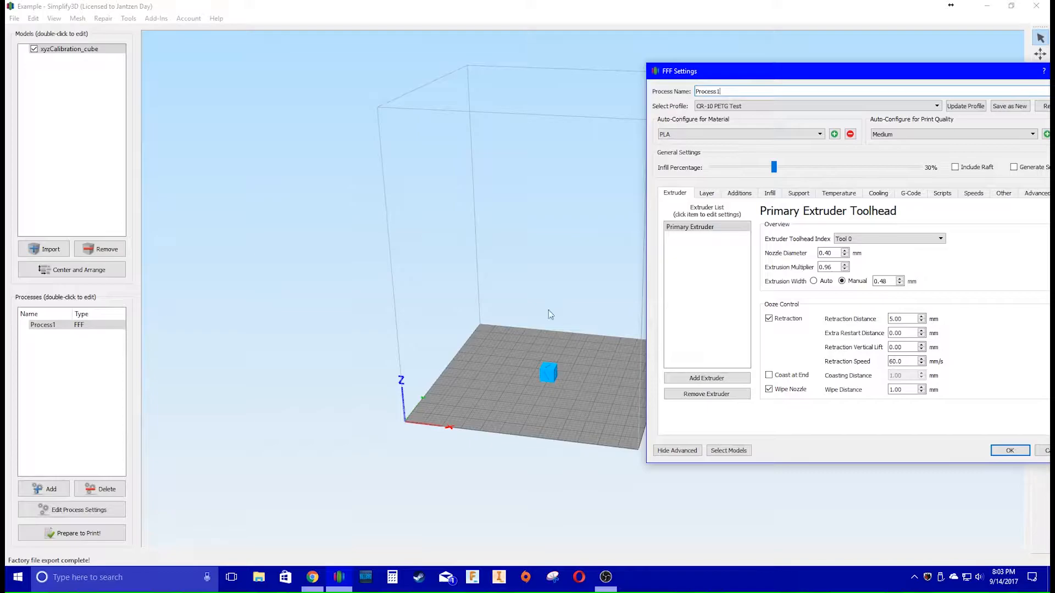
{"action": "left_click", "coordinate": [743, 108]}
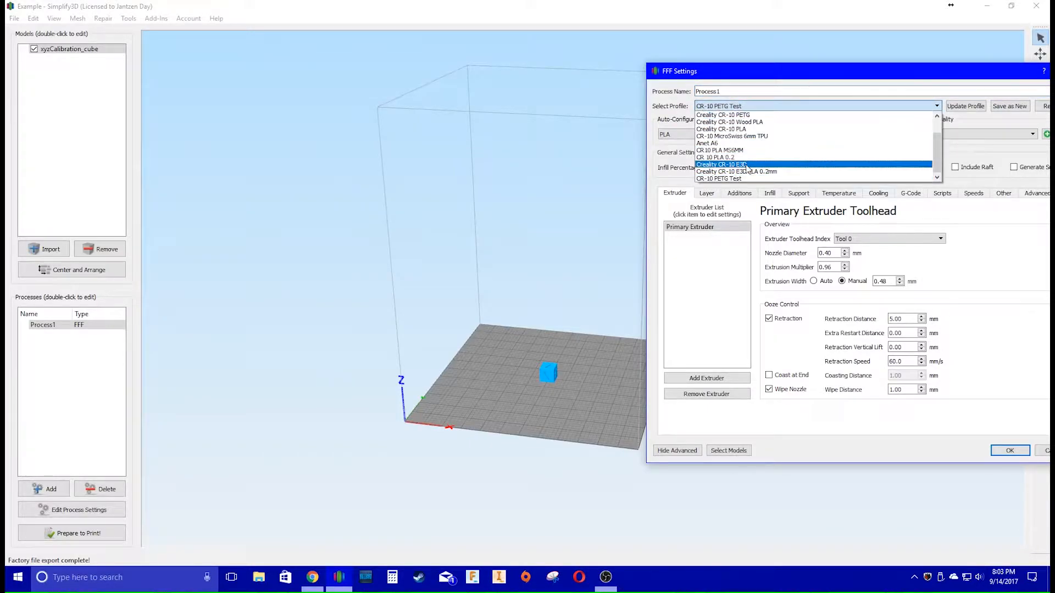
{"action": "left_click", "coordinate": [746, 165]}
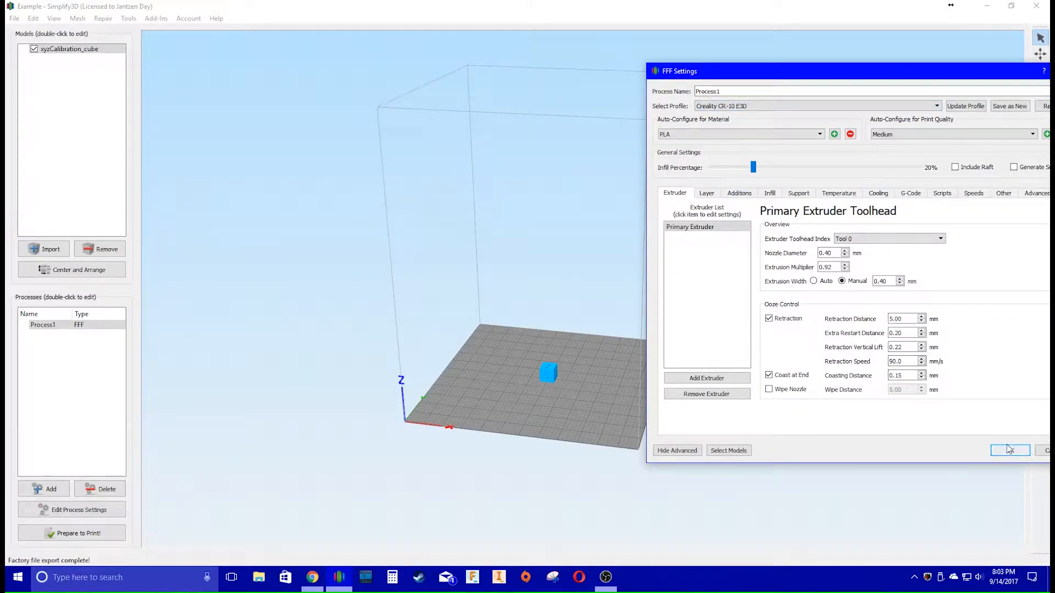
{"action": "left_click", "coordinate": [1008, 450]}
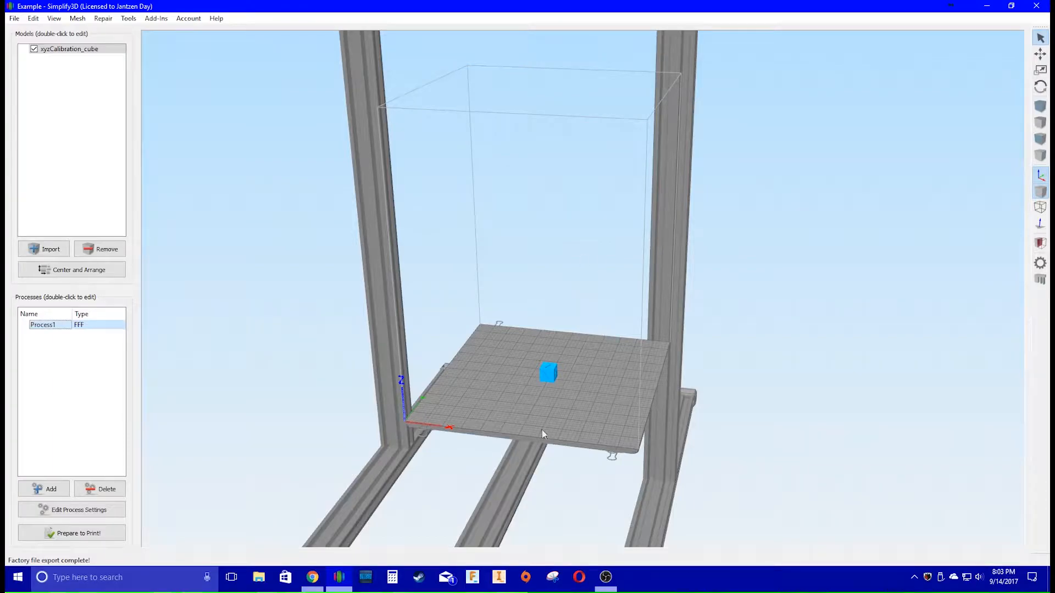
{"action": "scroll", "coordinate": [718, 276], "scroll_direction": "down", "scroll_amount": 3}
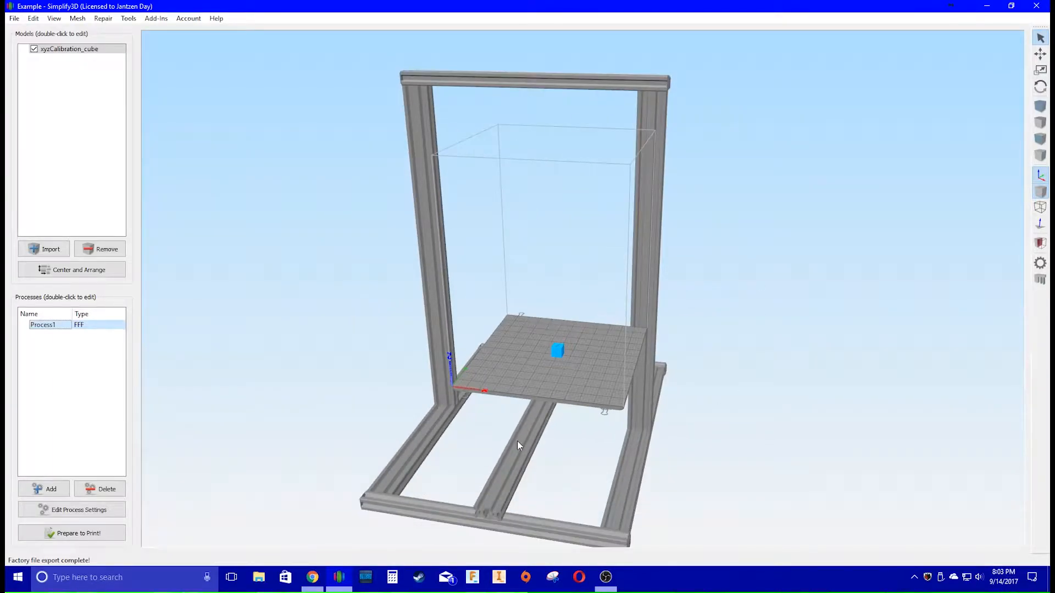
{"action": "scroll", "coordinate": [764, 383], "scroll_direction": "down", "scroll_amount": 3}
{"action": "scroll", "coordinate": [620, 429], "scroll_direction": "up", "scroll_amount": 5}
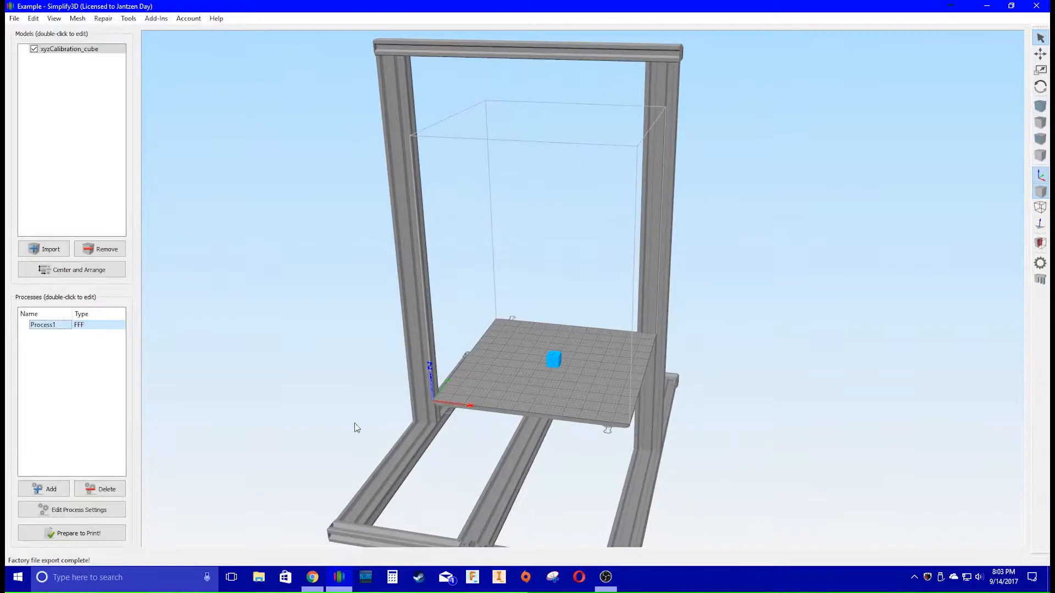
- Switch Process1 back to the CR-10 PETG Test profile and apply the settings
{"action": "double_click", "coordinate": [86, 328]}
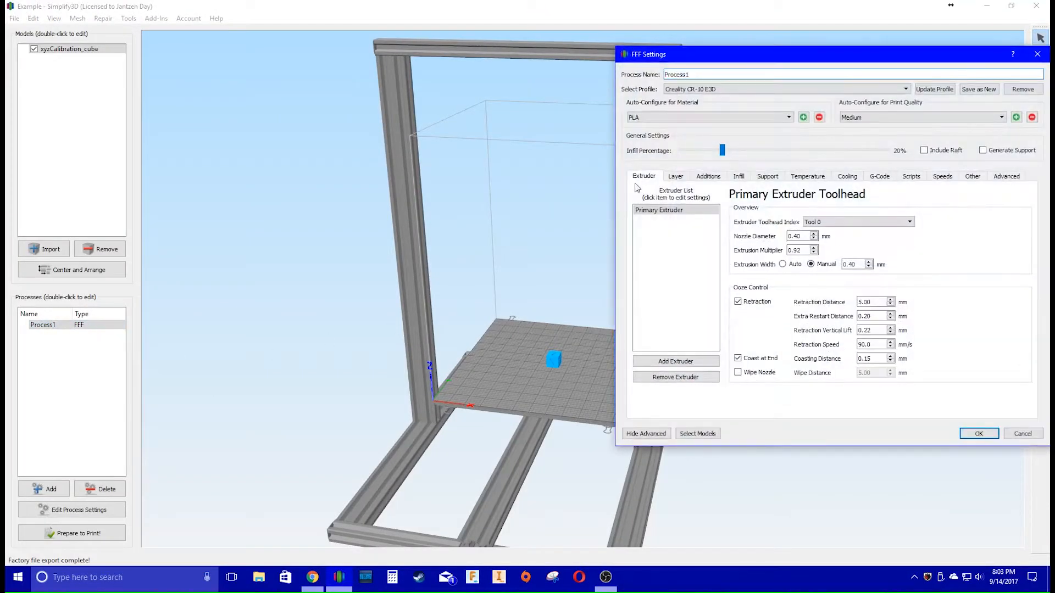
{"action": "left_click", "coordinate": [709, 90]}
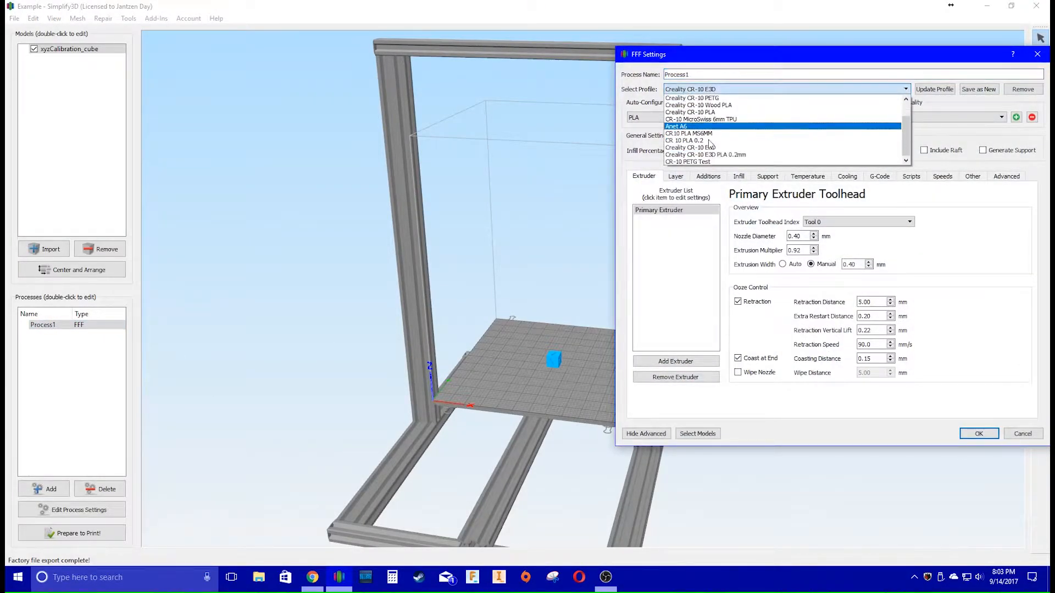
{"action": "left_click", "coordinate": [701, 162]}
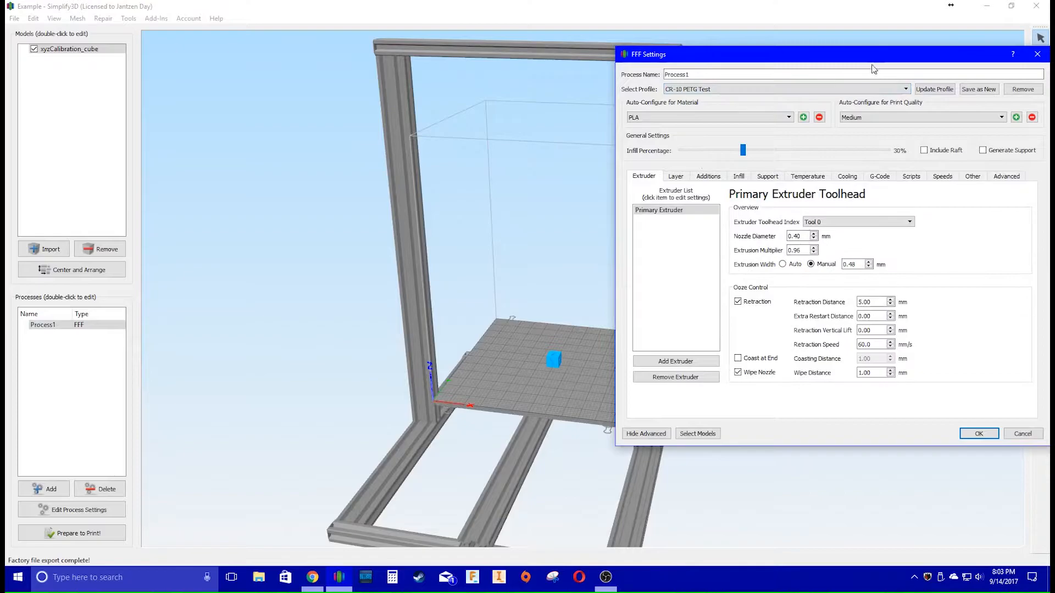
{"action": "left_click", "coordinate": [978, 435]}
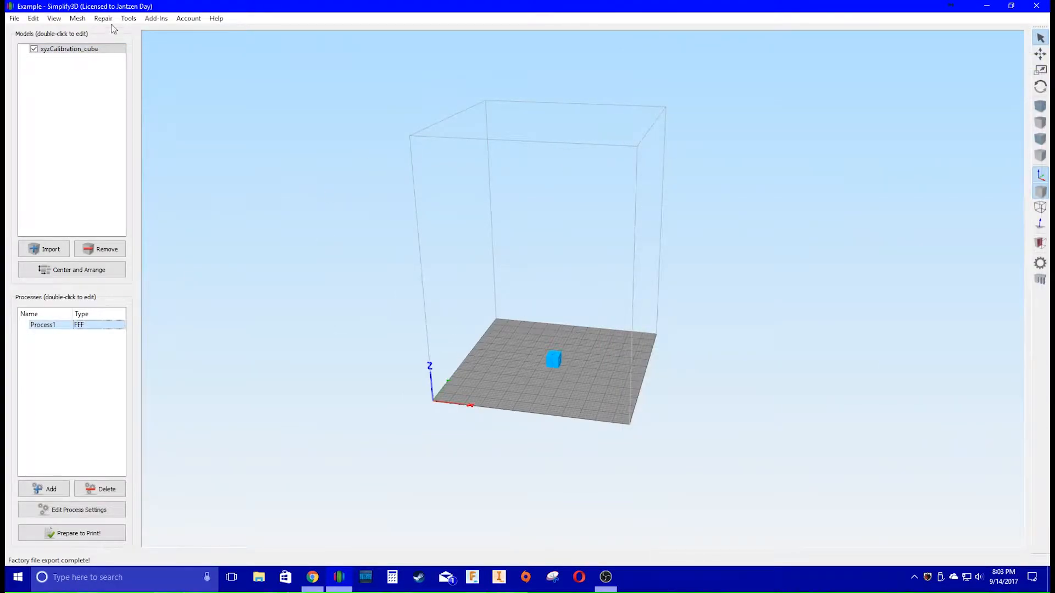
- Add CR-10_platform2.stl as a printer model in the general machine options
{"action": "left_click", "coordinate": [129, 19]}
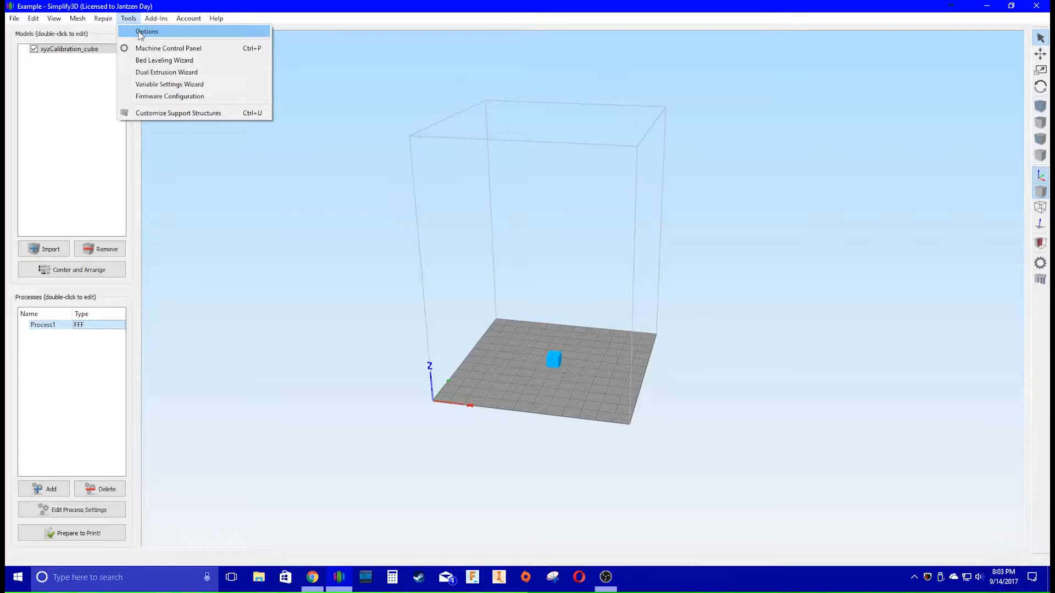
{"action": "left_click", "coordinate": [140, 33]}
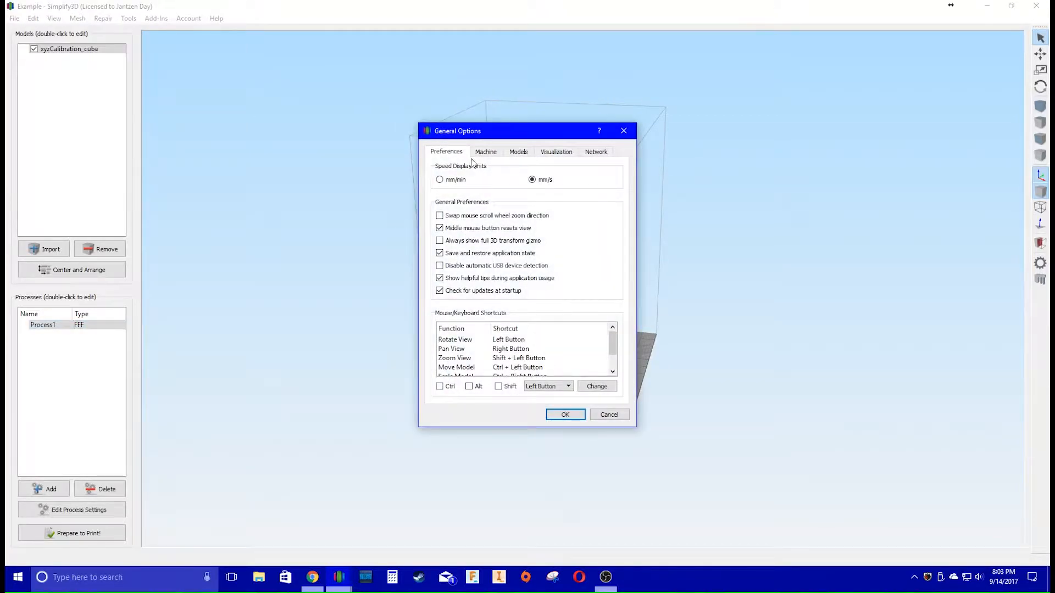
{"action": "left_click_drag", "start_coordinate": [494, 137], "coordinate": [757, 100]}
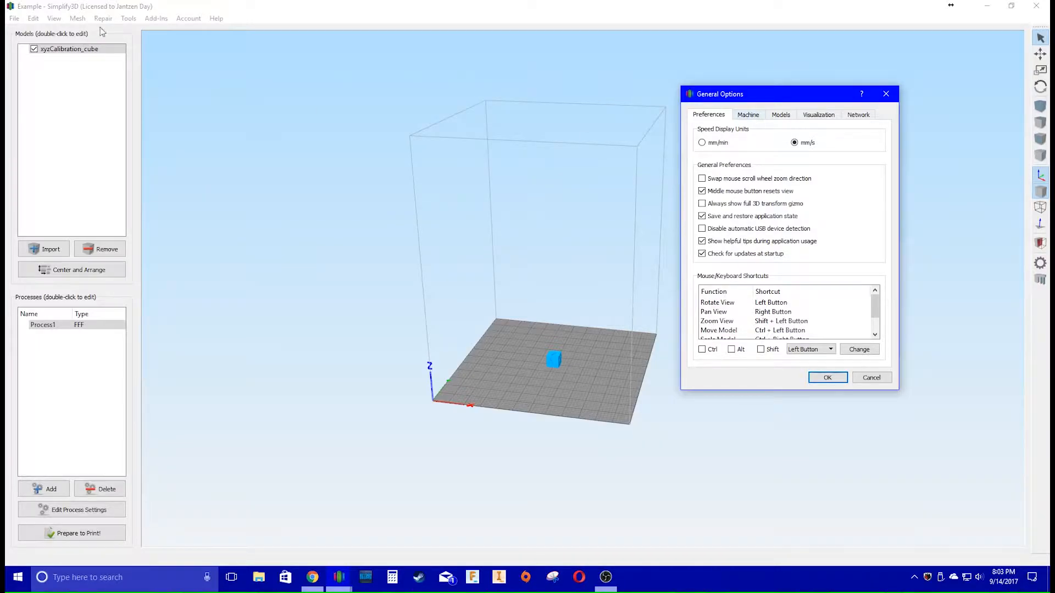
{"action": "left_click", "coordinate": [747, 117]}
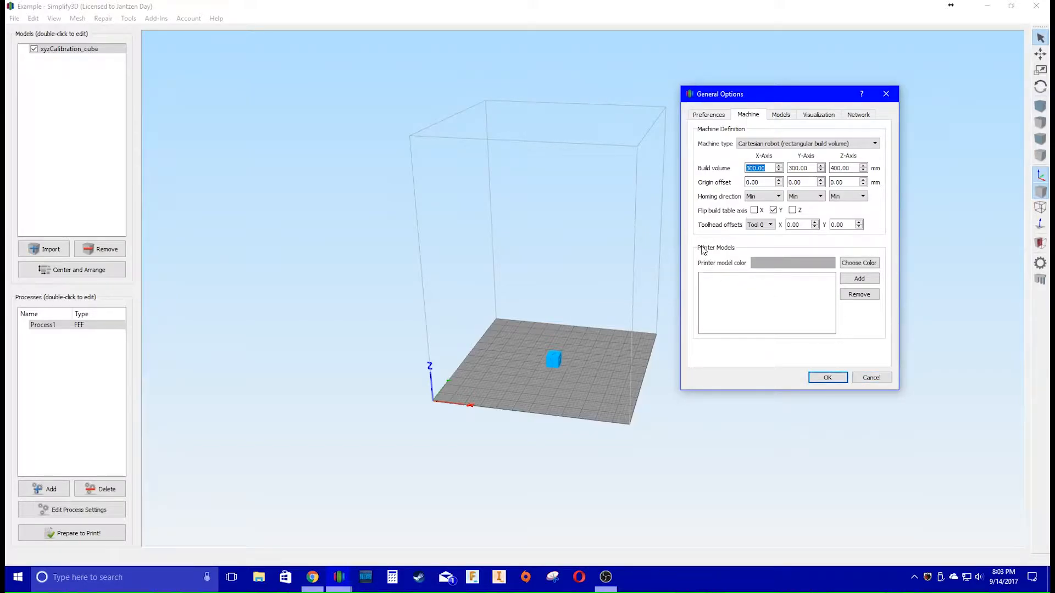
{"action": "left_click", "coordinate": [869, 279]}
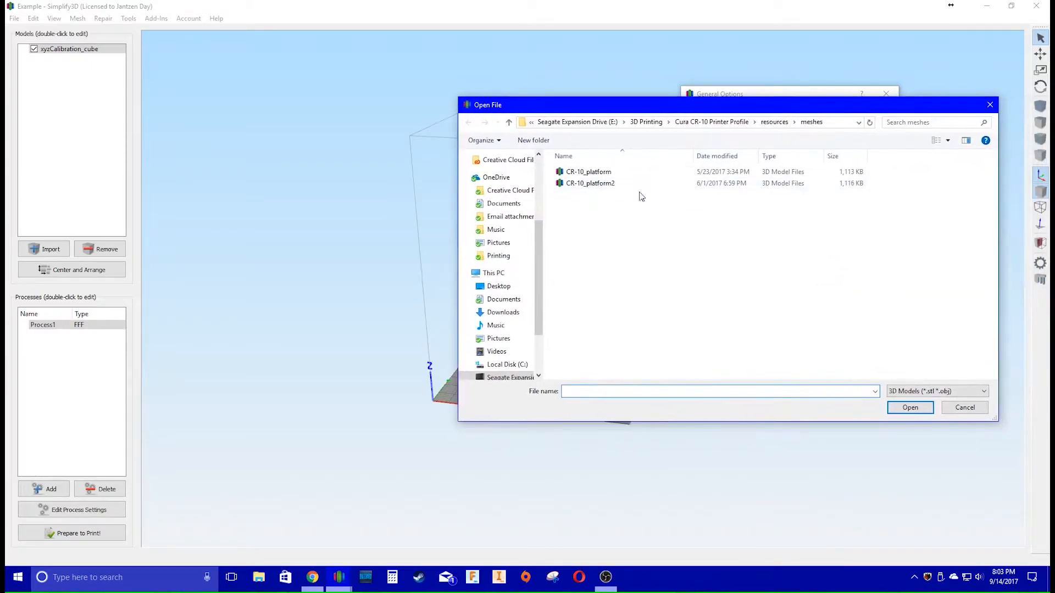
{"action": "double_click", "coordinate": [596, 185]}
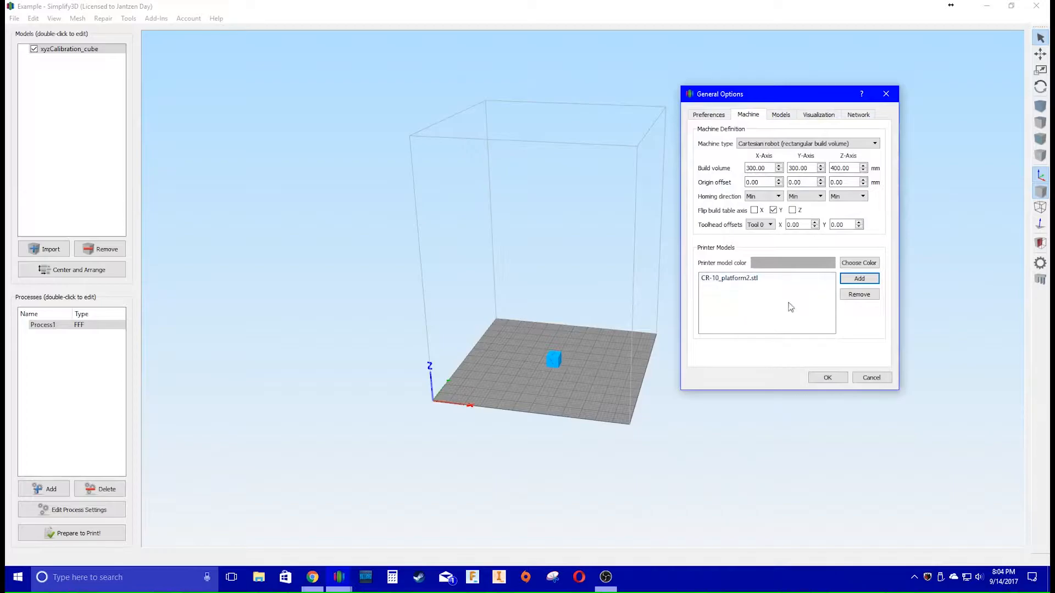
{"action": "left_click", "coordinate": [834, 379]}
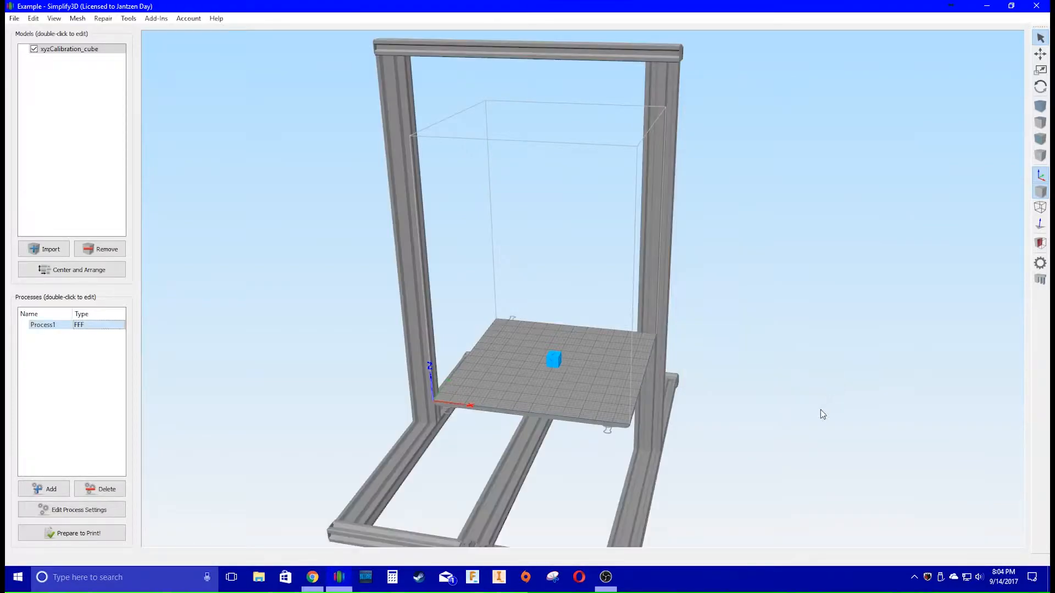
{"action": "scroll", "coordinate": [651, 198], "scroll_direction": "down", "scroll_amount": 2}
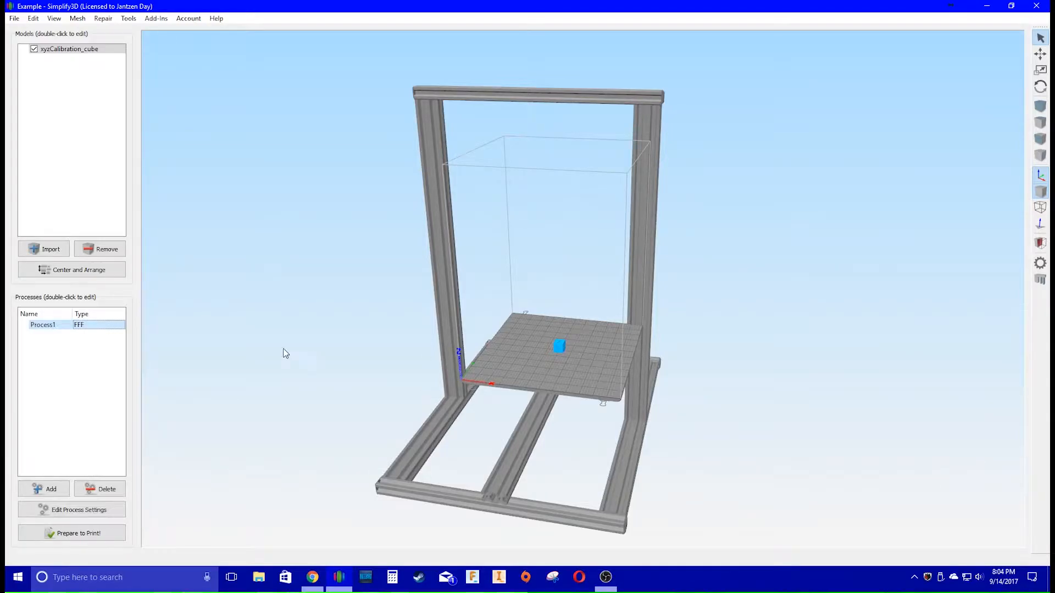
- Apply the Creality CR-10 E3D profile to Process1
{"action": "double_click", "coordinate": [78, 324]}
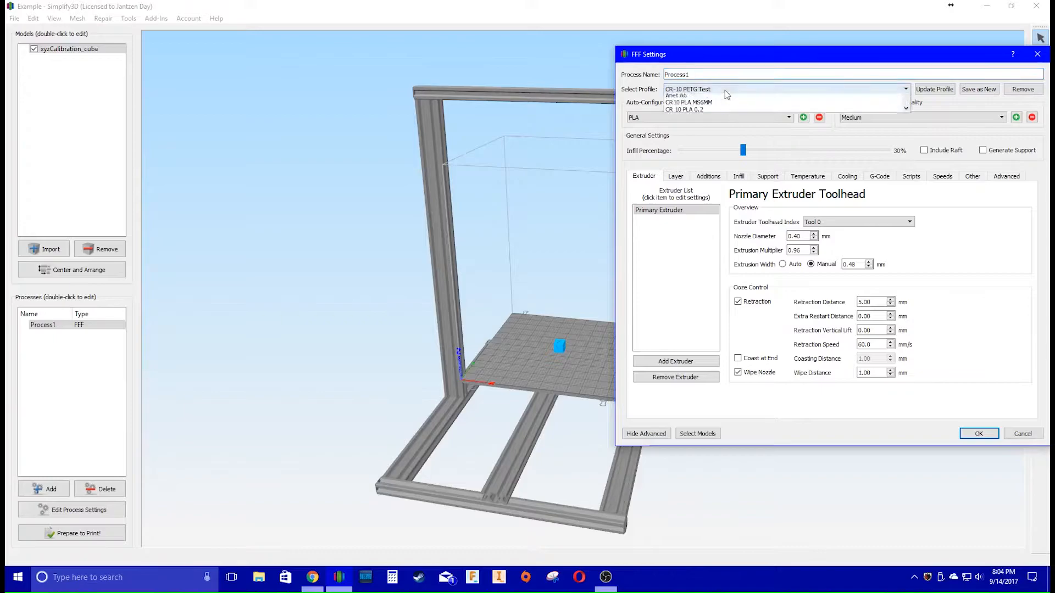
{"action": "left_click", "coordinate": [728, 90]}
{"action": "left_click", "coordinate": [720, 149]}
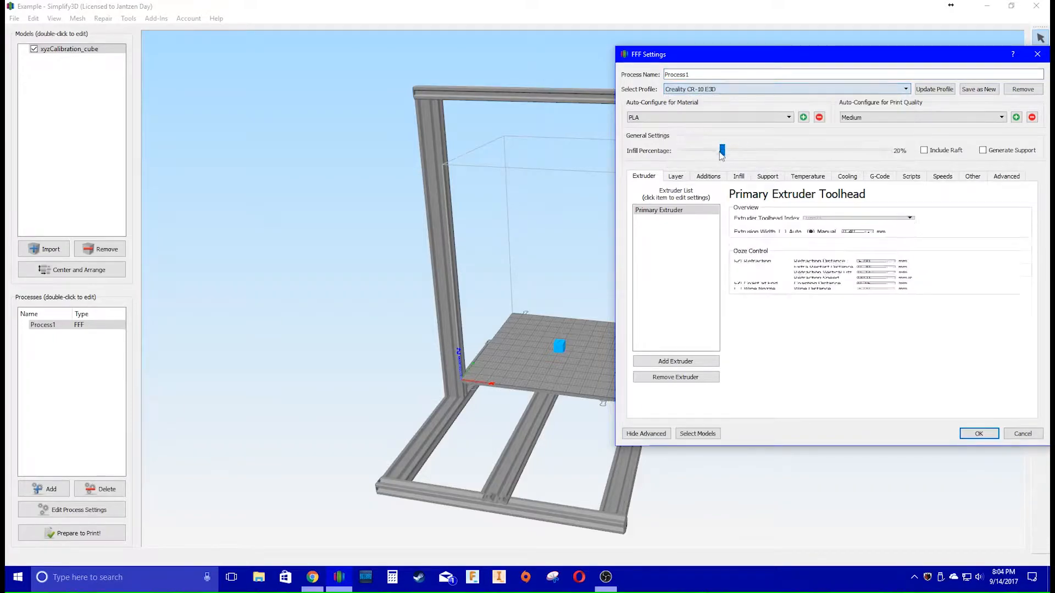
{"action": "left_click", "coordinate": [980, 434]}
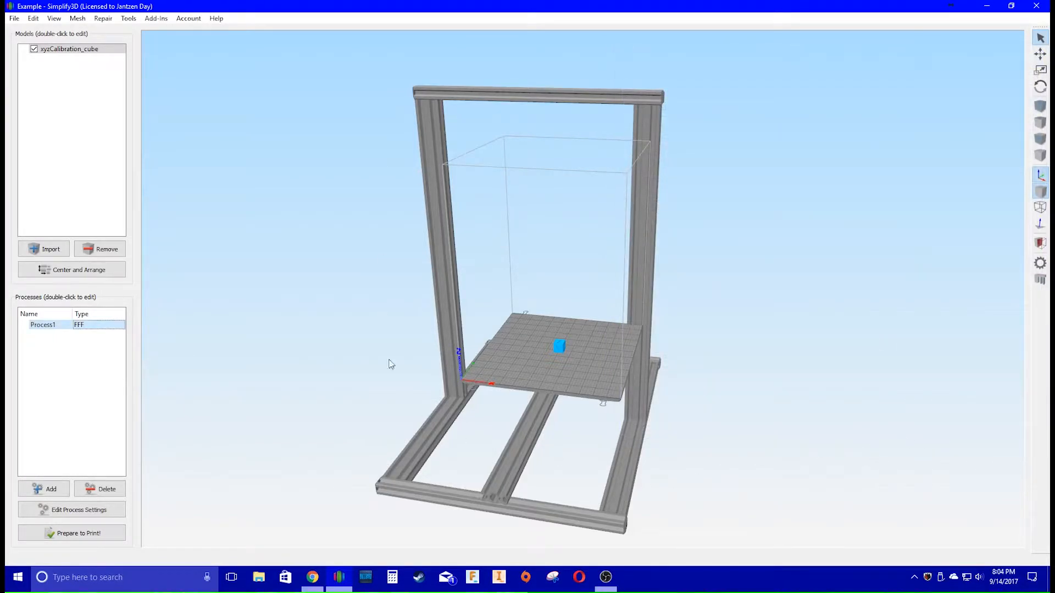
- Reapply the CR-10 PETG Test profile to Process1
{"action": "double_click", "coordinate": [86, 326]}
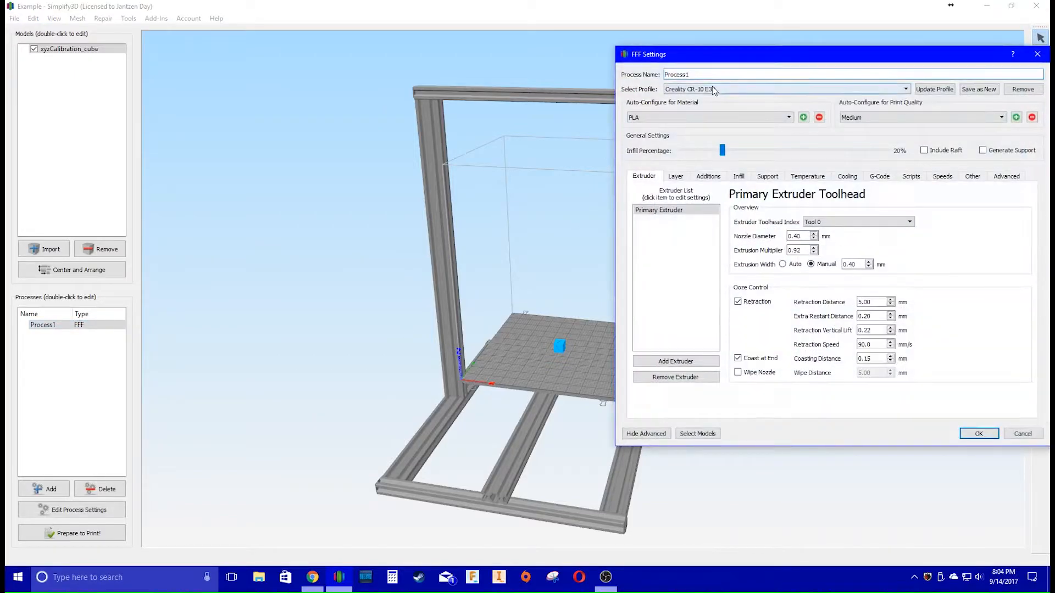
{"action": "left_click", "coordinate": [769, 89]}
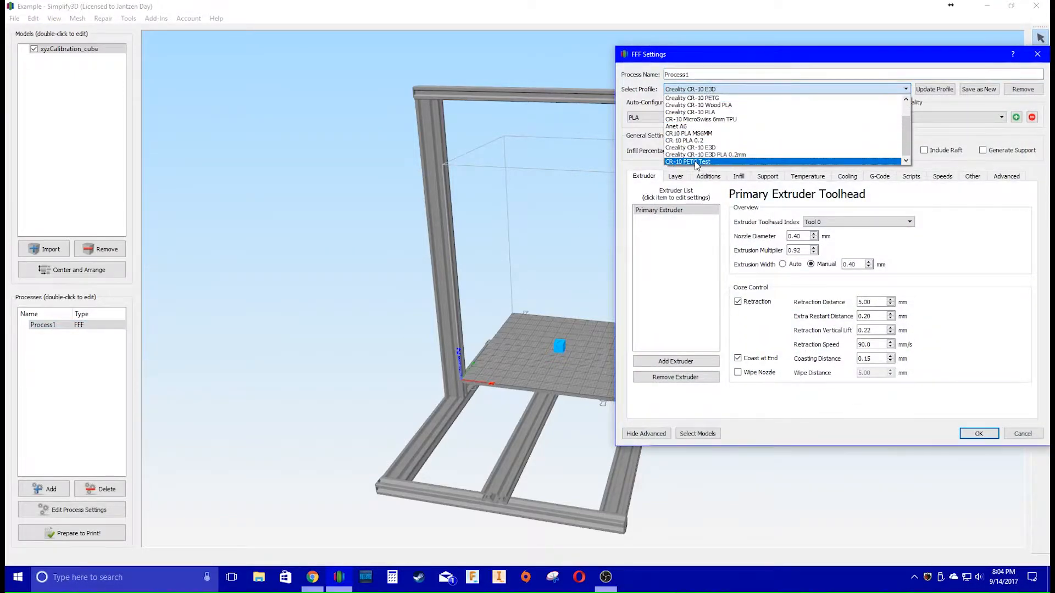
{"action": "left_click", "coordinate": [697, 162]}
{"action": "left_click", "coordinate": [978, 434]}
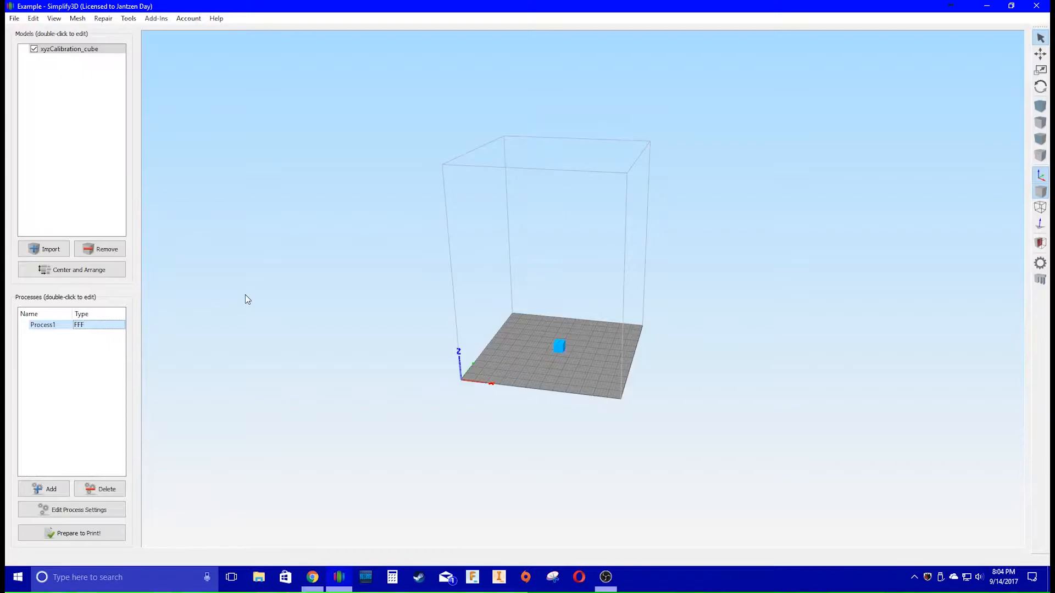
- Prepare the calibration cube for printing, check its toolpath preview, and return to the model view
{"action": "left_click", "coordinate": [94, 534]}
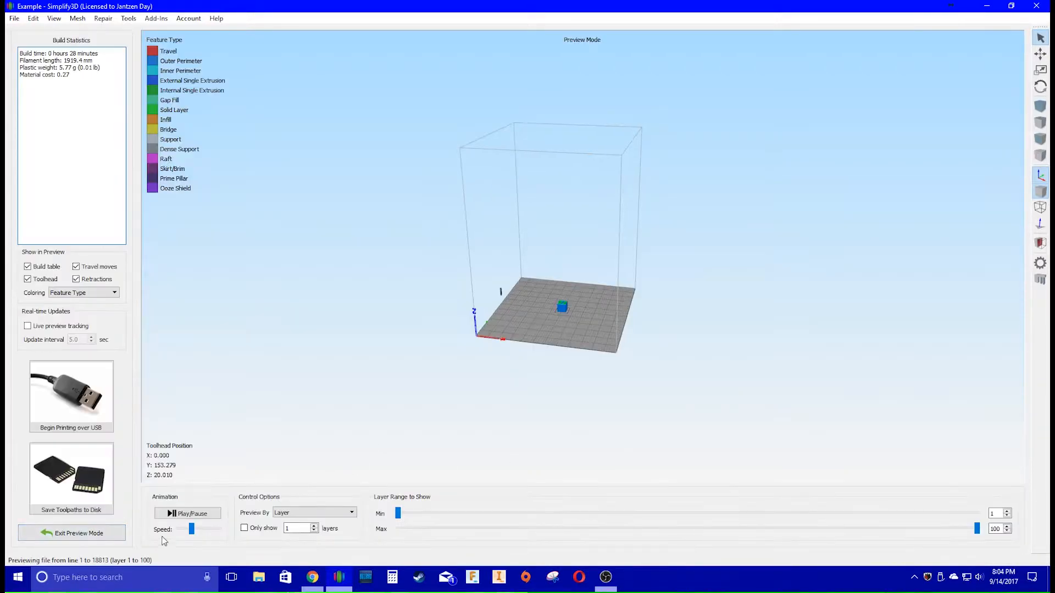
{"action": "left_click", "coordinate": [113, 533]}
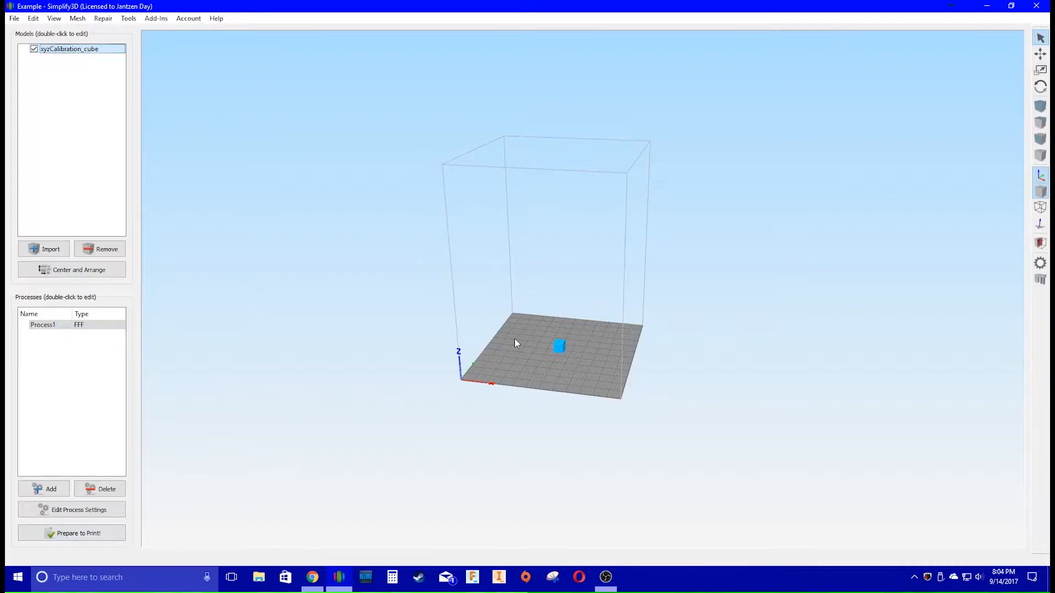
- Switch to Chrome and read the forum post on the printer model's folder and the two override lines to edit in the exported FFF profile
{"action": "left_click", "coordinate": [312, 577]}
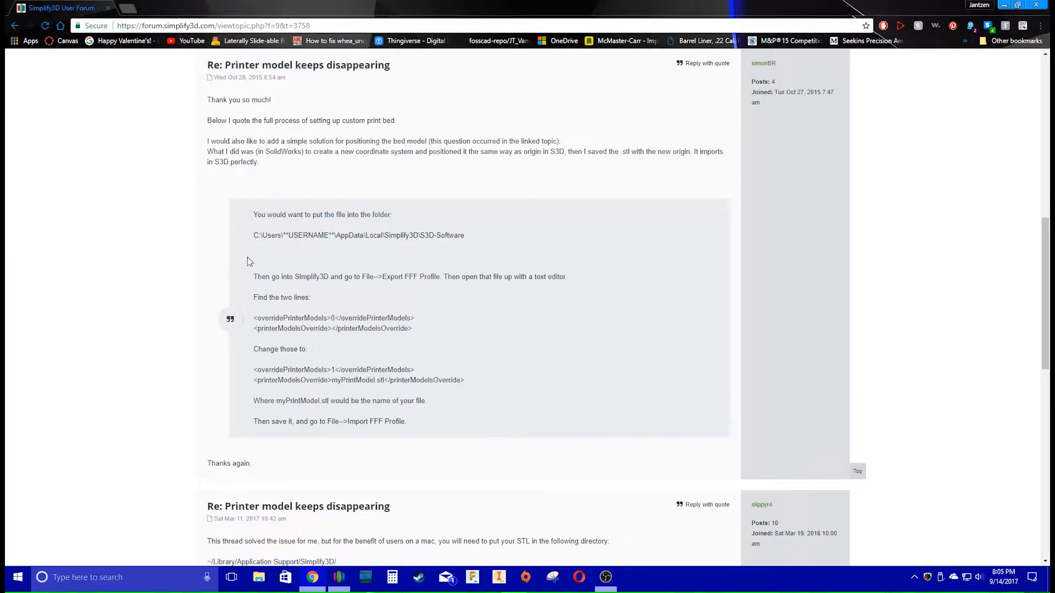
{"action": "left_click_drag", "start_coordinate": [253, 237], "coordinate": [503, 226]}
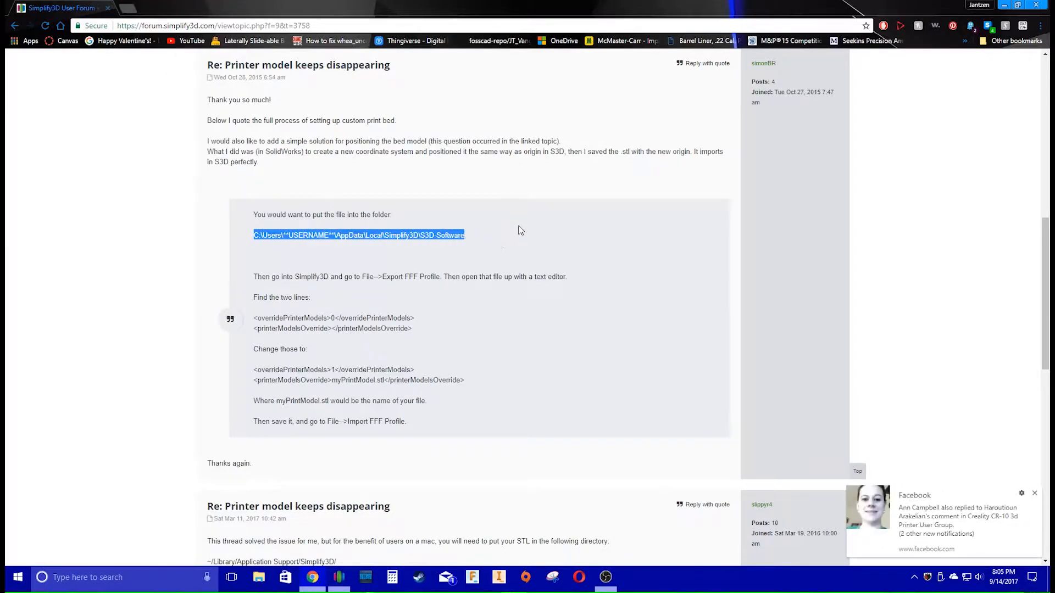
{"action": "left_click", "coordinate": [391, 248]}
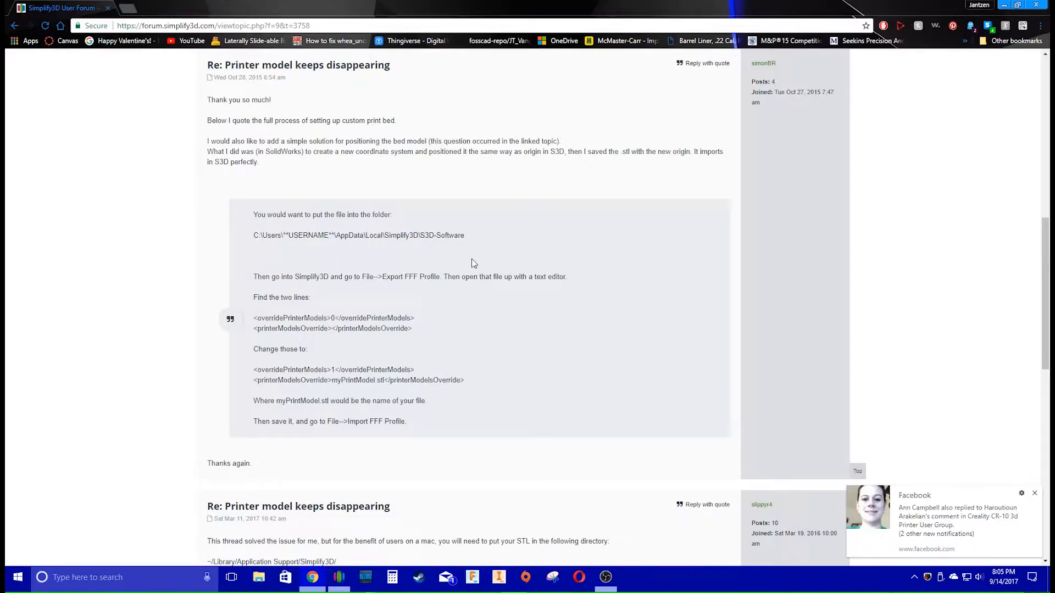
{"action": "left_click", "coordinate": [1035, 494]}
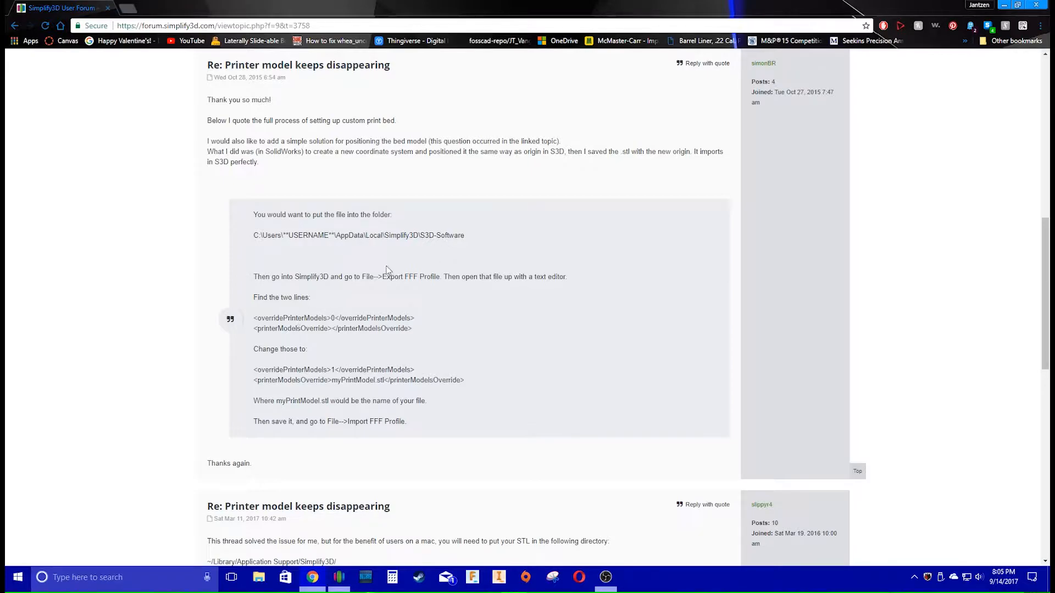
{"action": "scroll", "coordinate": [390, 272], "scroll_direction": "down", "scroll_amount": 1}
{"action": "left_click_drag", "start_coordinate": [255, 264], "coordinate": [416, 279]}
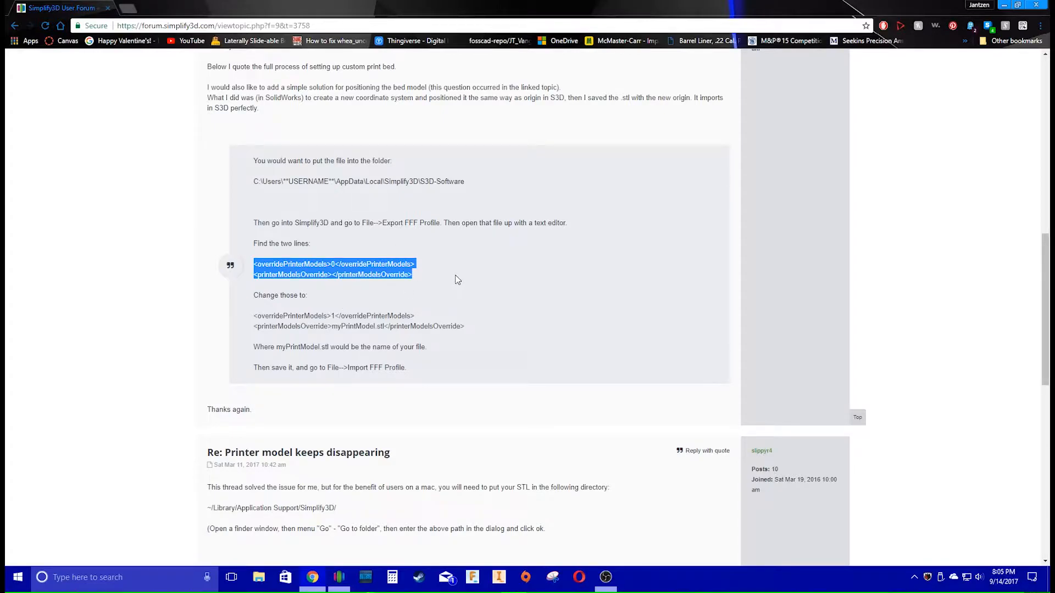
{"action": "left_click", "coordinate": [431, 255]}
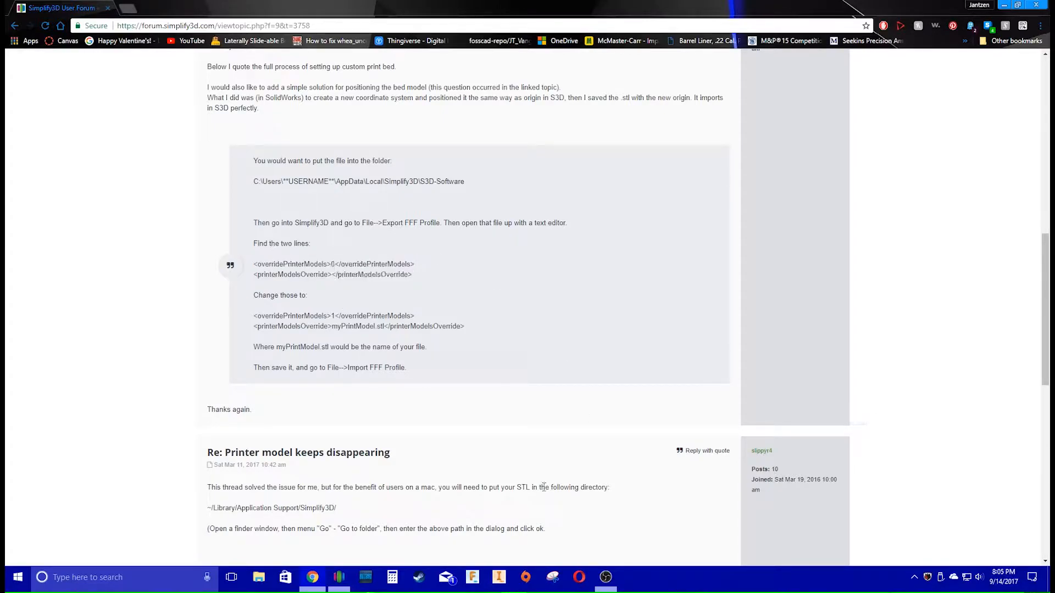
- Switch to Simplify3D and export the CR-10 PETG Test profile as an FFF file named Example in the 3D Printing folder
{"action": "left_click", "coordinate": [339, 577]}
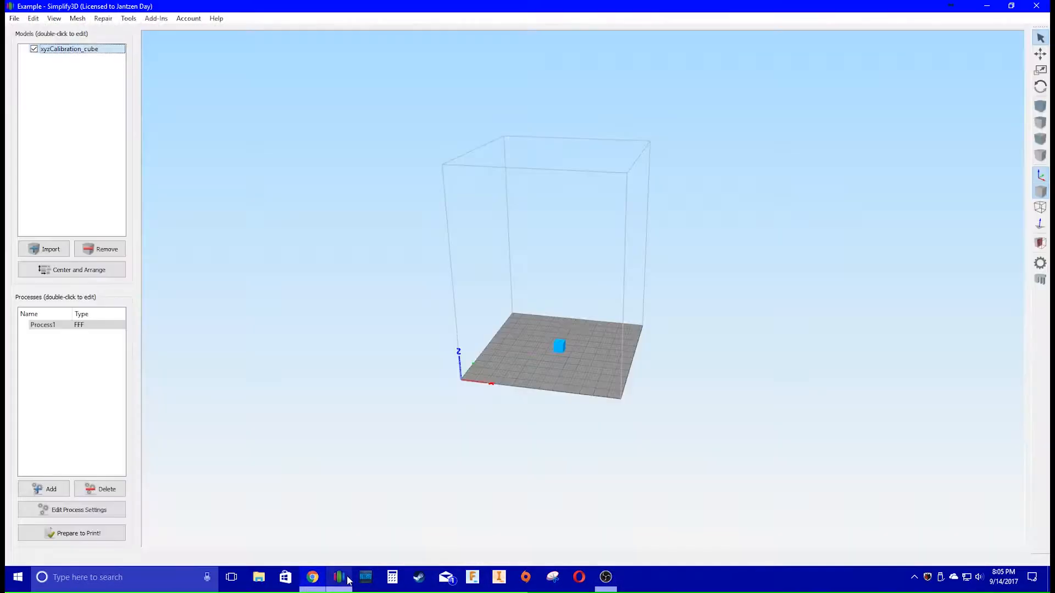
{"action": "left_click", "coordinate": [14, 18]}
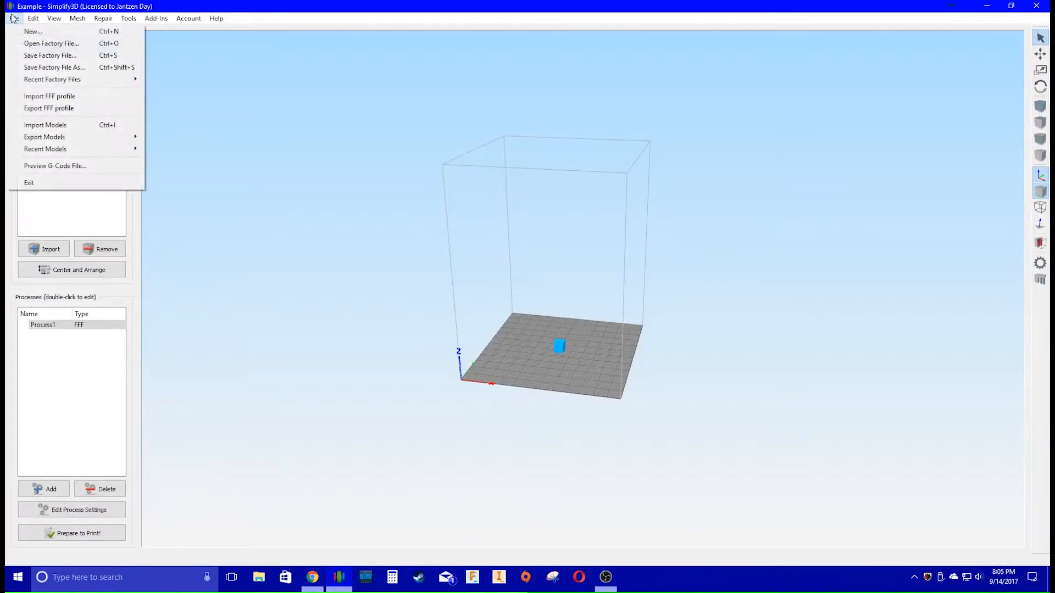
{"action": "left_click", "coordinate": [63, 110]}
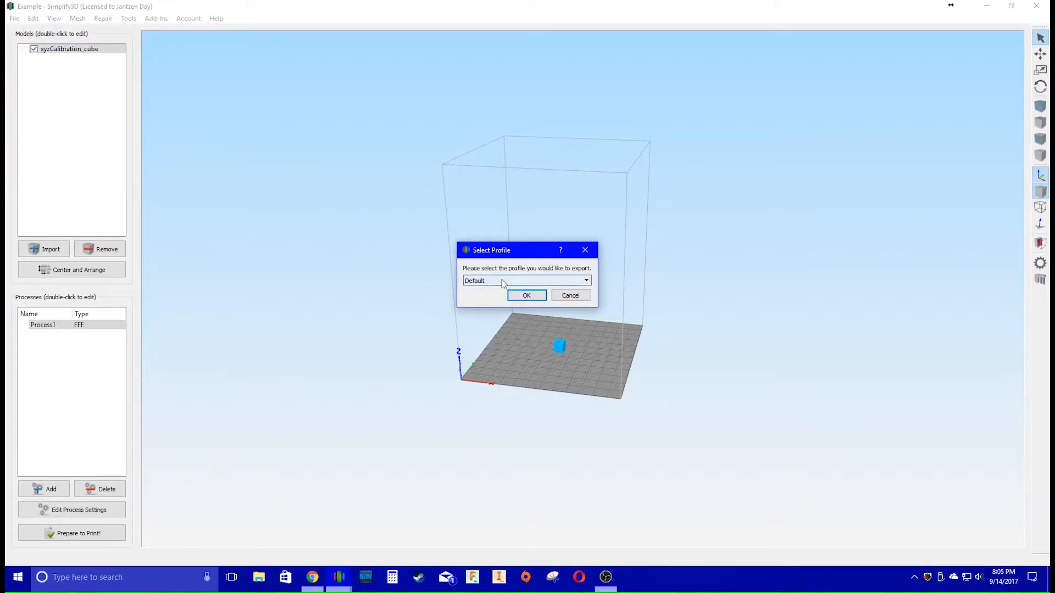
{"action": "left_click", "coordinate": [503, 282]}
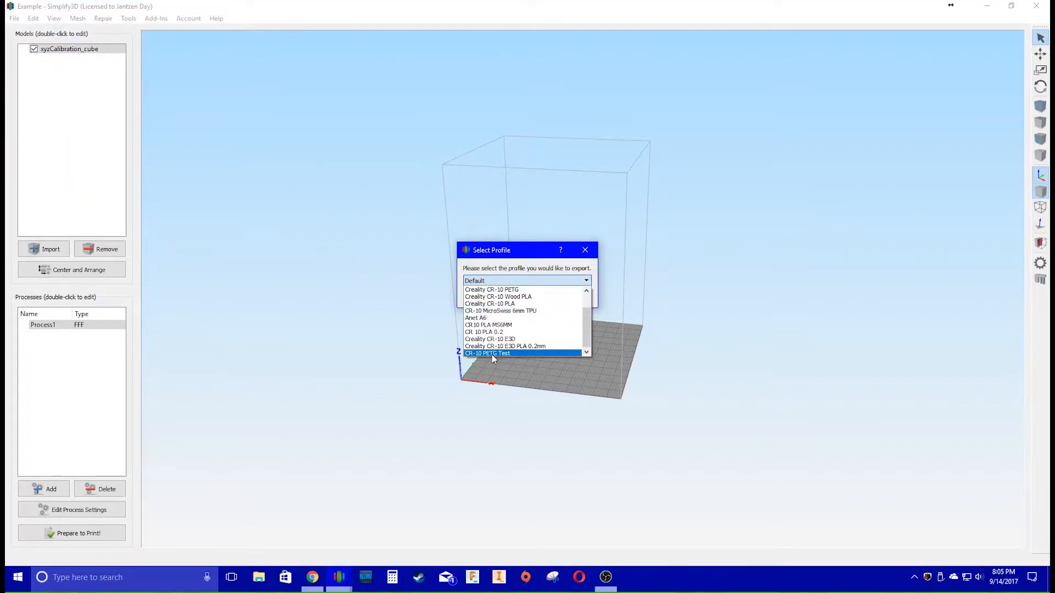
{"action": "left_click", "coordinate": [493, 355]}
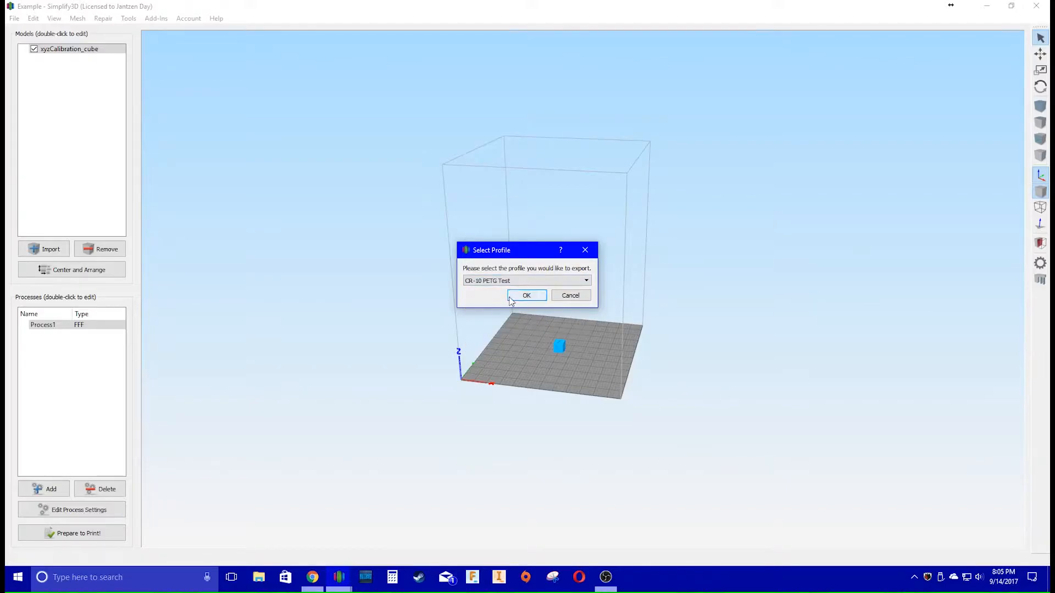
{"action": "left_click", "coordinate": [526, 294]}
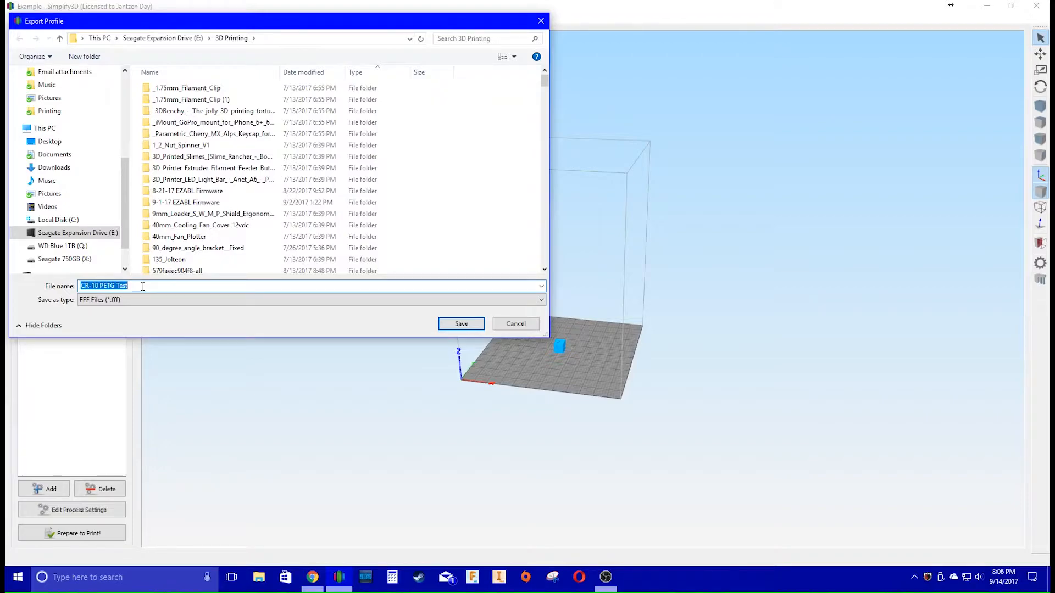
{"action": "key", "text": "BackSpace"}
{"action": "type", "text": "Example"}
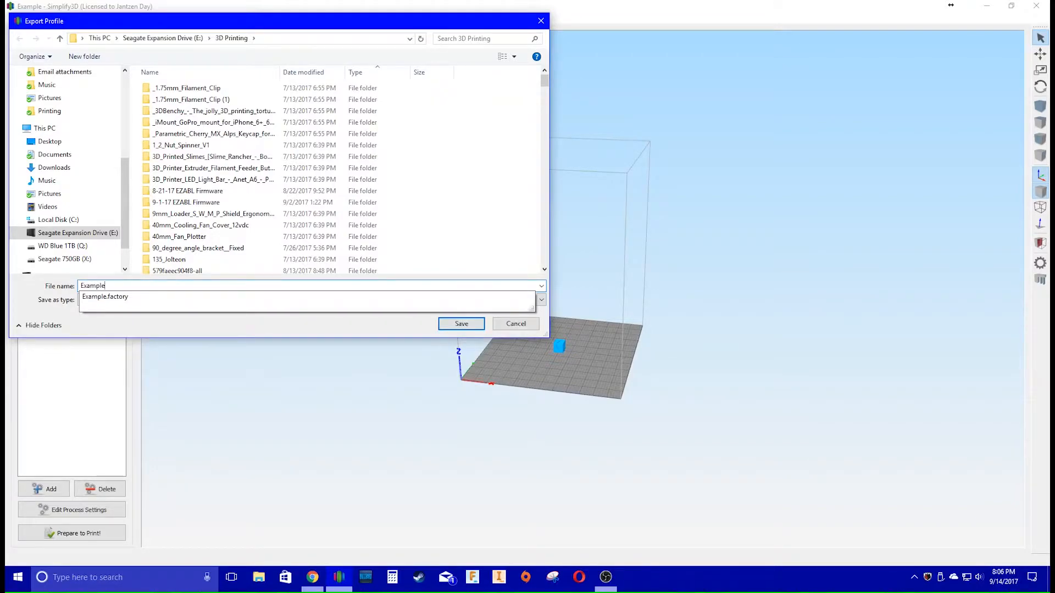
{"action": "key", "text": "Return"}
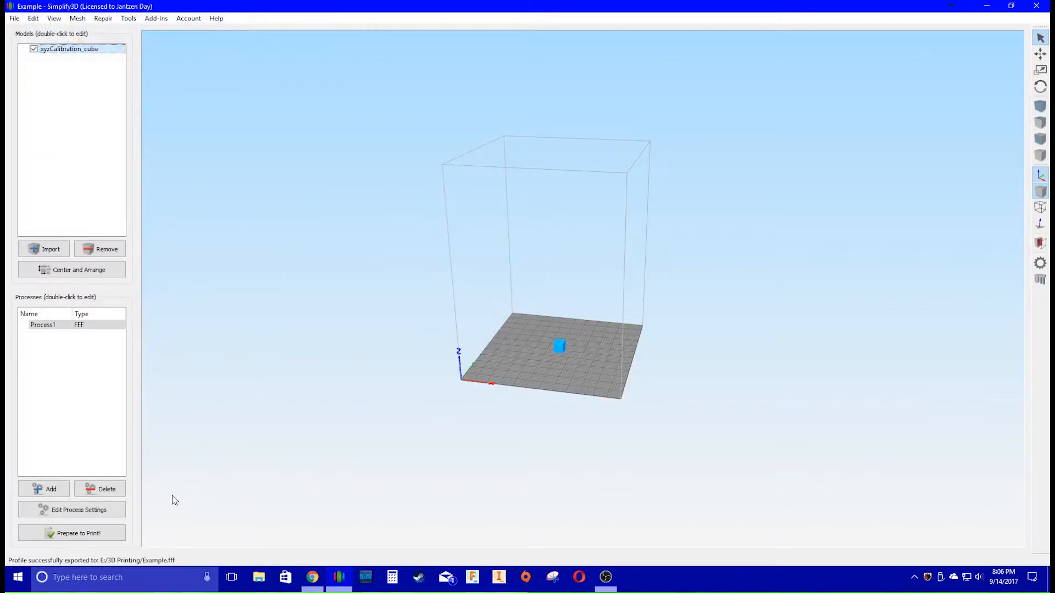
- Switch to File Explorer and open the exported Example FFF file from the 3D Printing folder in Notepad
{"action": "left_click", "coordinate": [259, 583]}
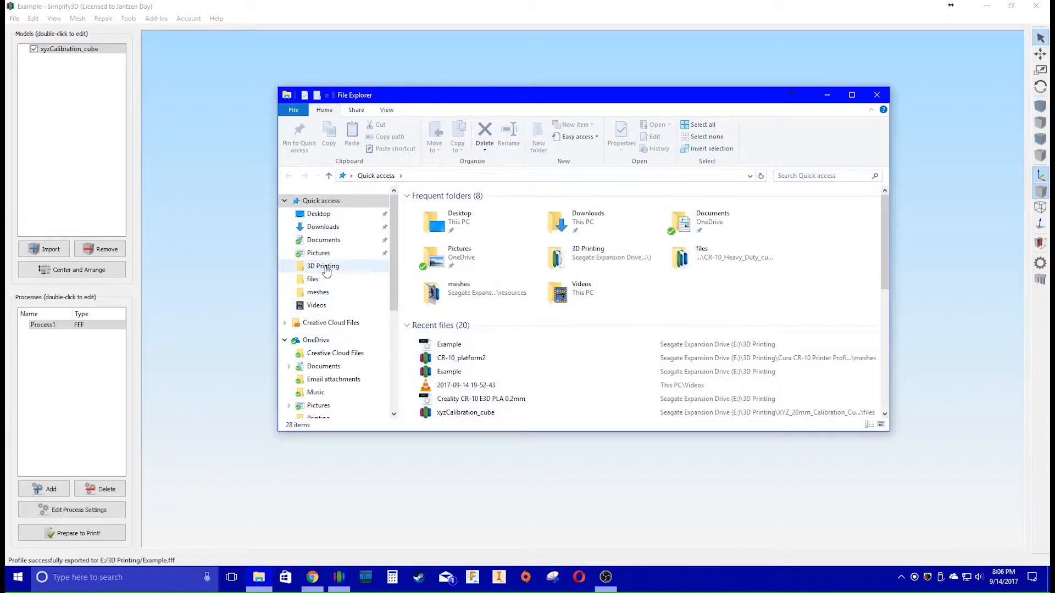
{"action": "left_click", "coordinate": [325, 266]}
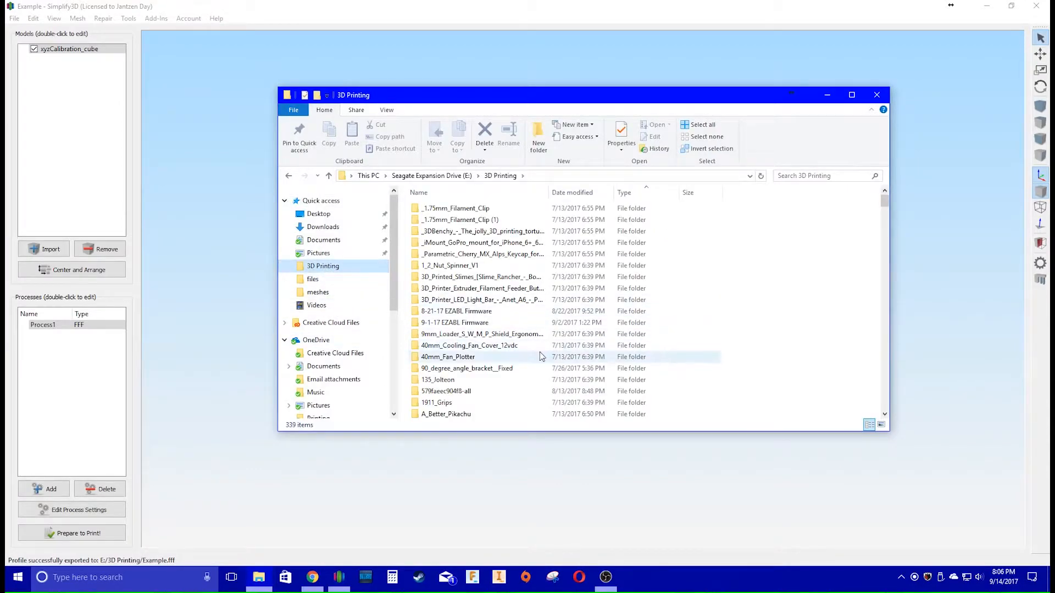
{"action": "scroll", "coordinate": [541, 351], "scroll_direction": "down", "scroll_amount": 6}
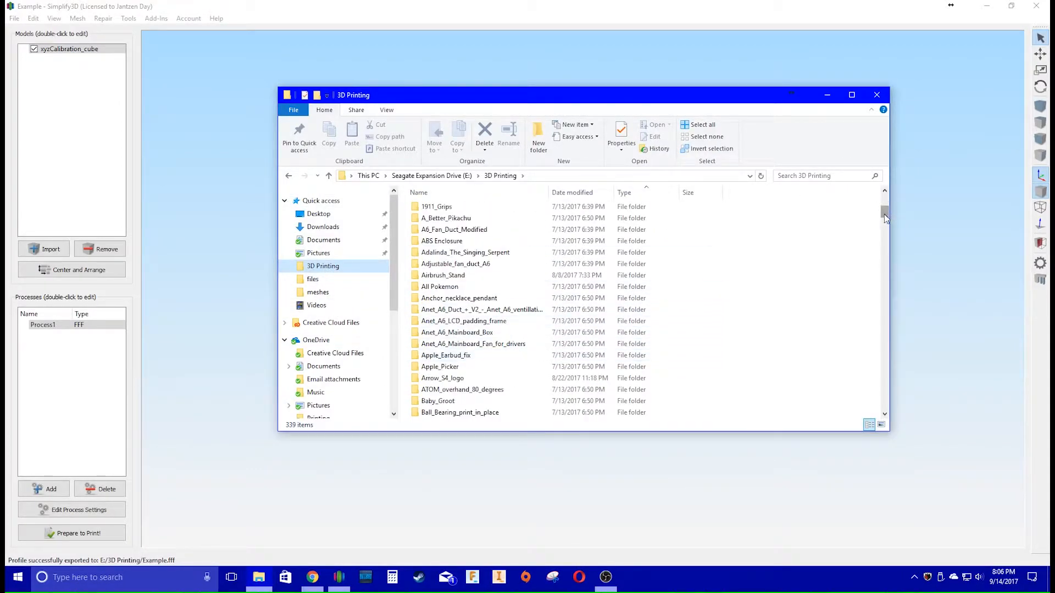
{"action": "left_click_drag", "start_coordinate": [885, 214], "coordinate": [894, 410]}
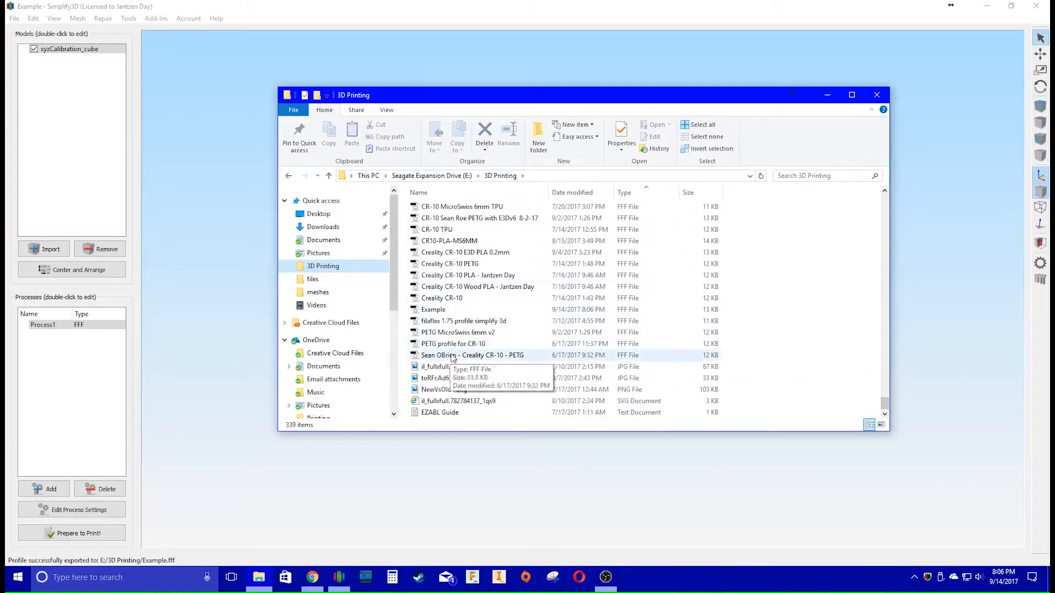
{"action": "left_click", "coordinate": [441, 311]}
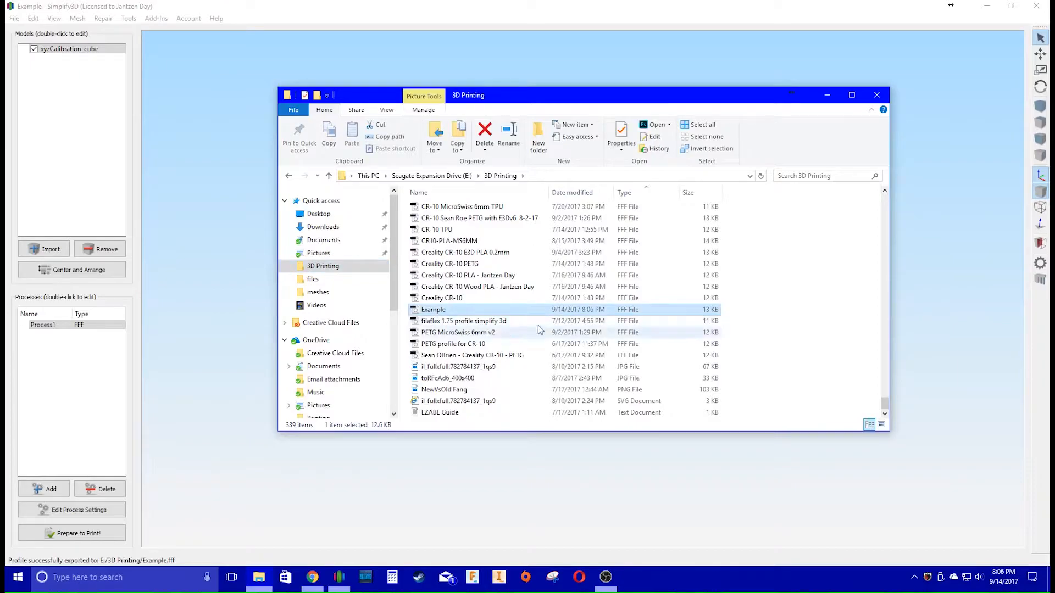
{"action": "right_click", "coordinate": [487, 311]}
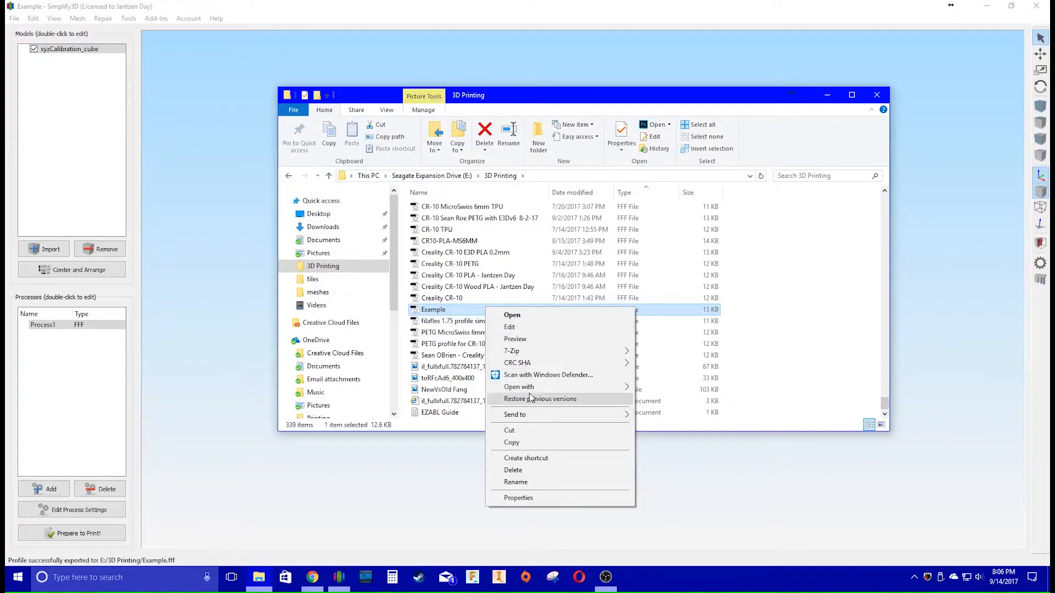
{"action": "mouse_move", "coordinate": [530, 391]}
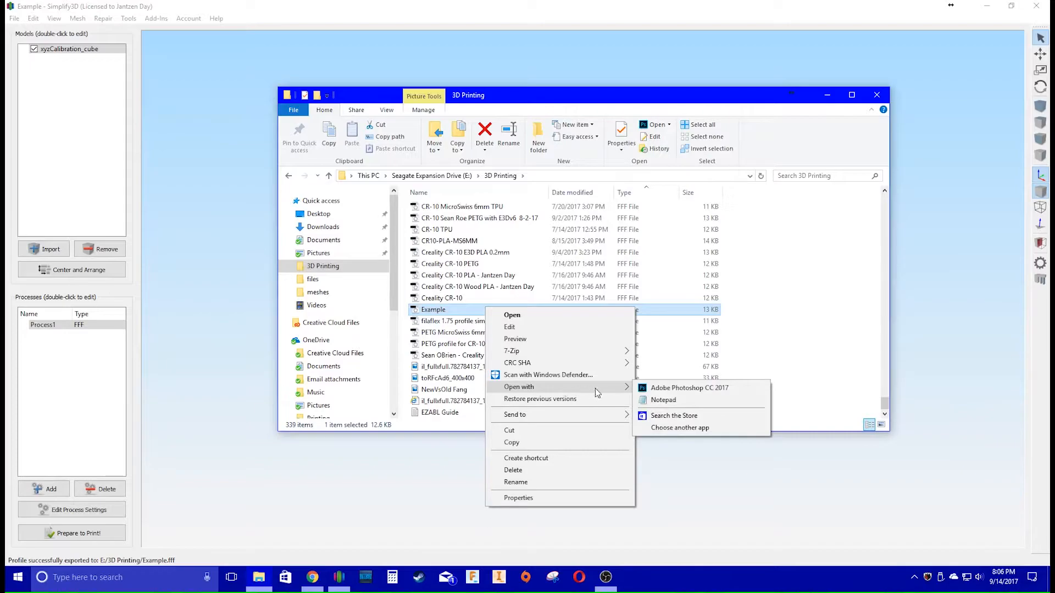
{"action": "left_click", "coordinate": [652, 401]}
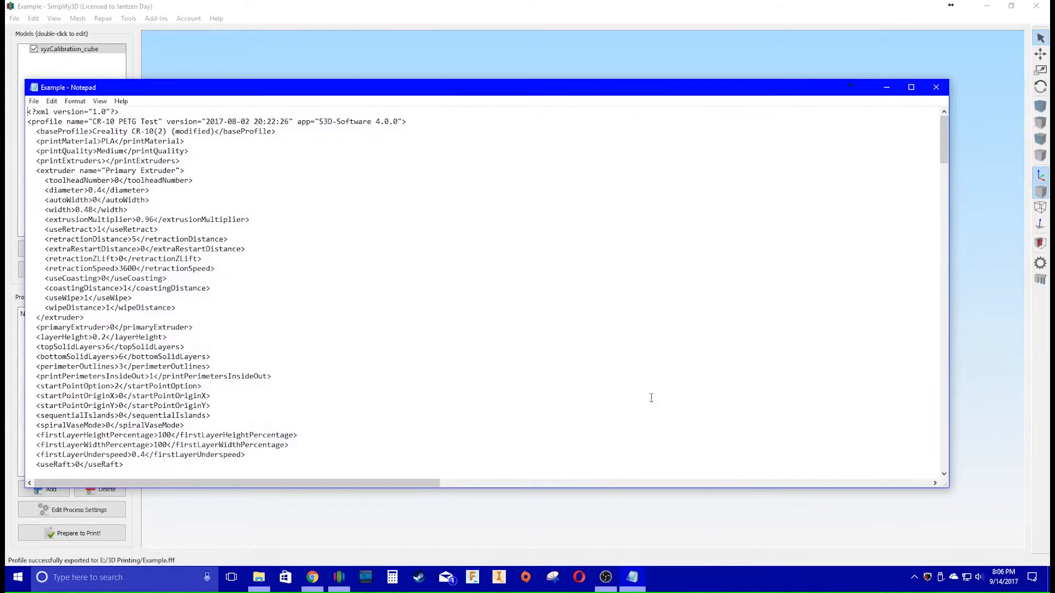
{"action": "left_click_drag", "start_coordinate": [329, 93], "coordinate": [367, 77]}
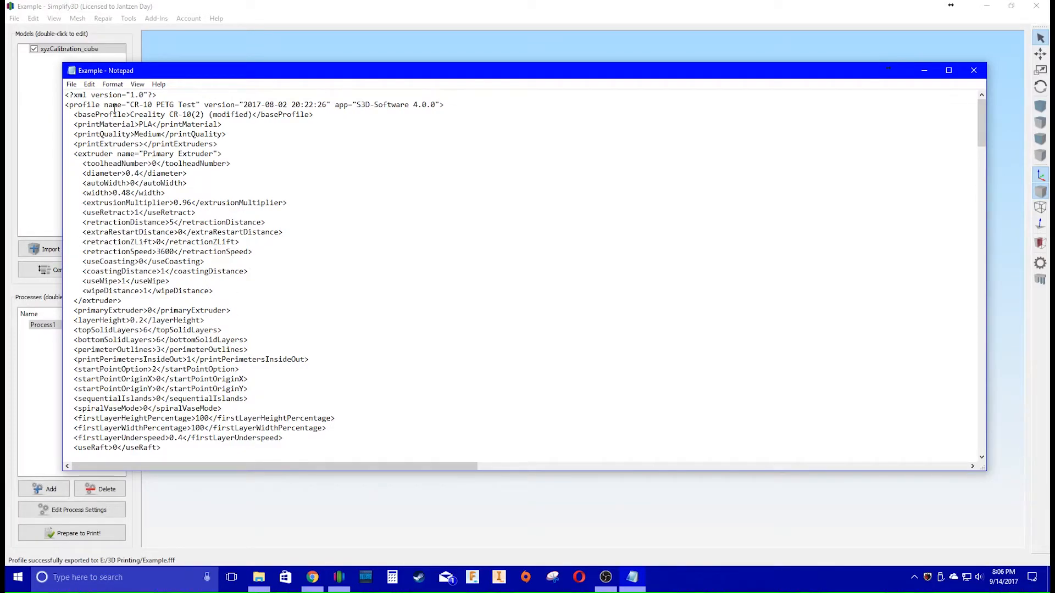
- Switch to Chrome and recheck in the forum post which override lines to find in the profile
{"action": "left_click", "coordinate": [312, 577]}
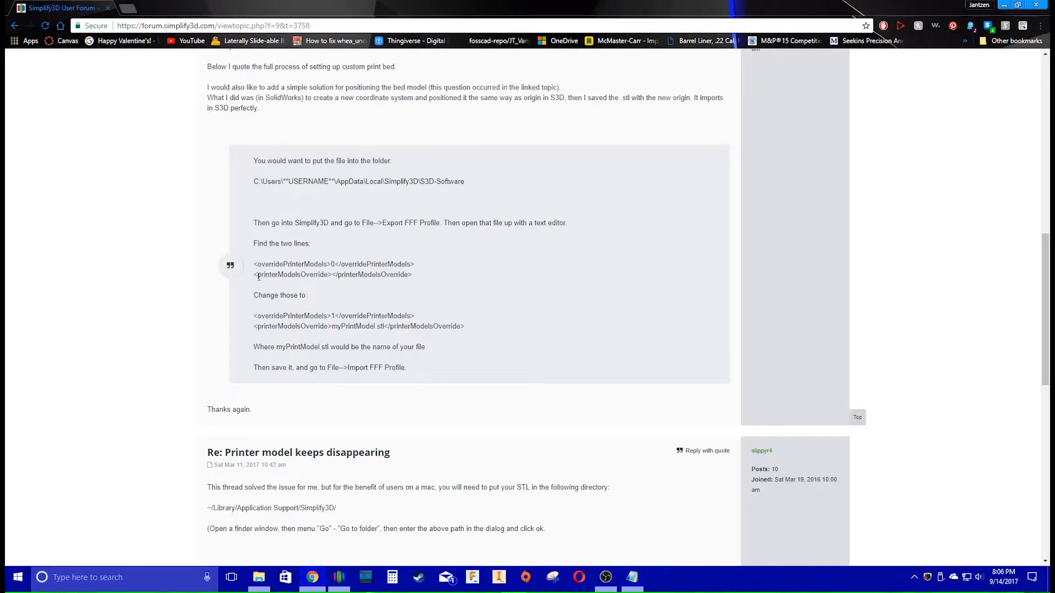
{"action": "left_click_drag", "start_coordinate": [253, 264], "coordinate": [409, 264]}
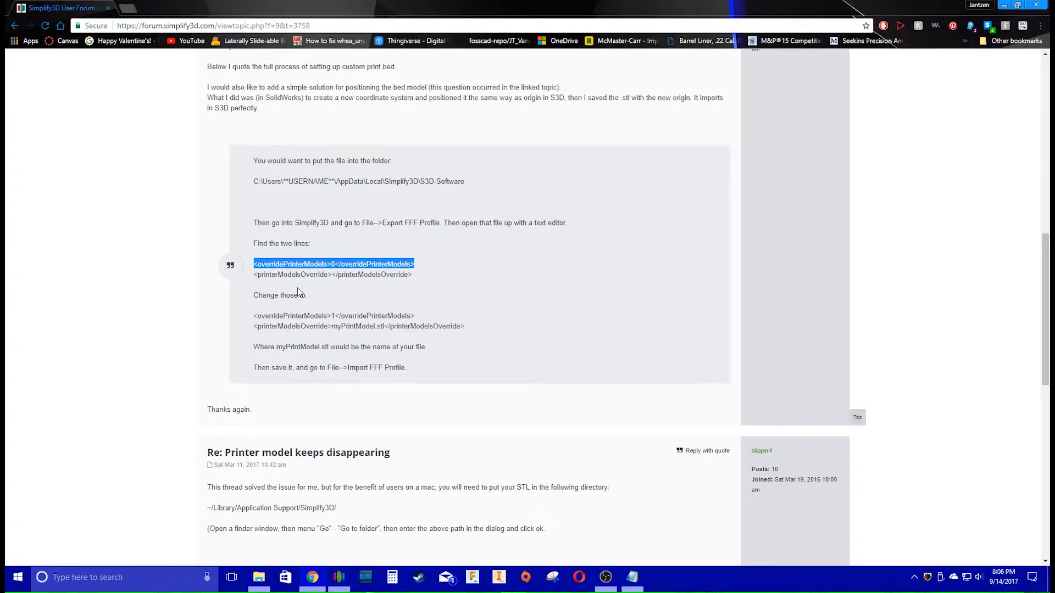
{"action": "left_click", "coordinate": [388, 286]}
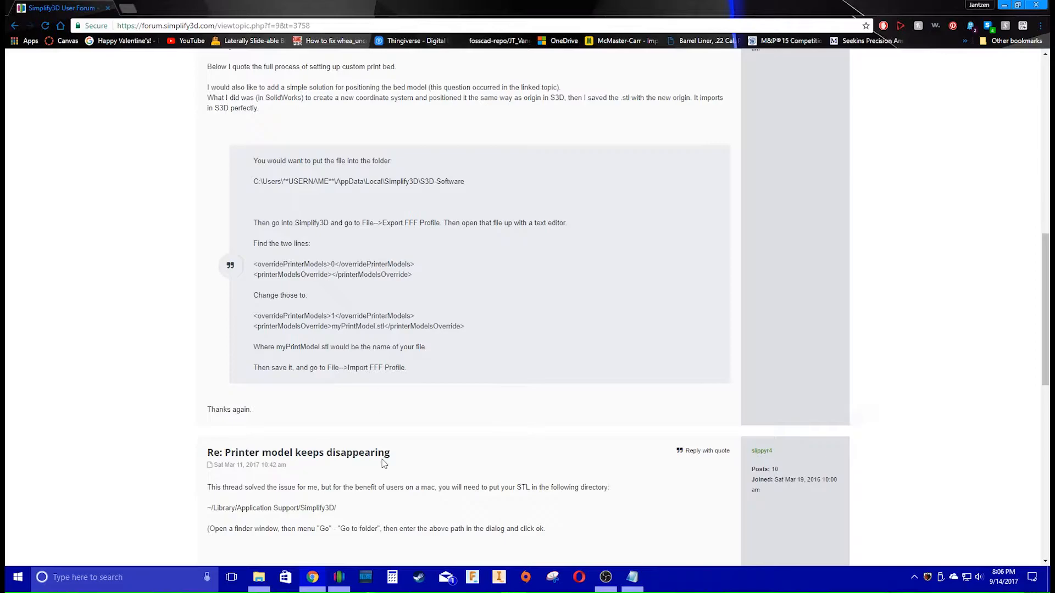
- Switch back to Notepad, maximize the Example file and search it for "overrideprintermodels"
{"action": "left_click", "coordinate": [631, 576]}
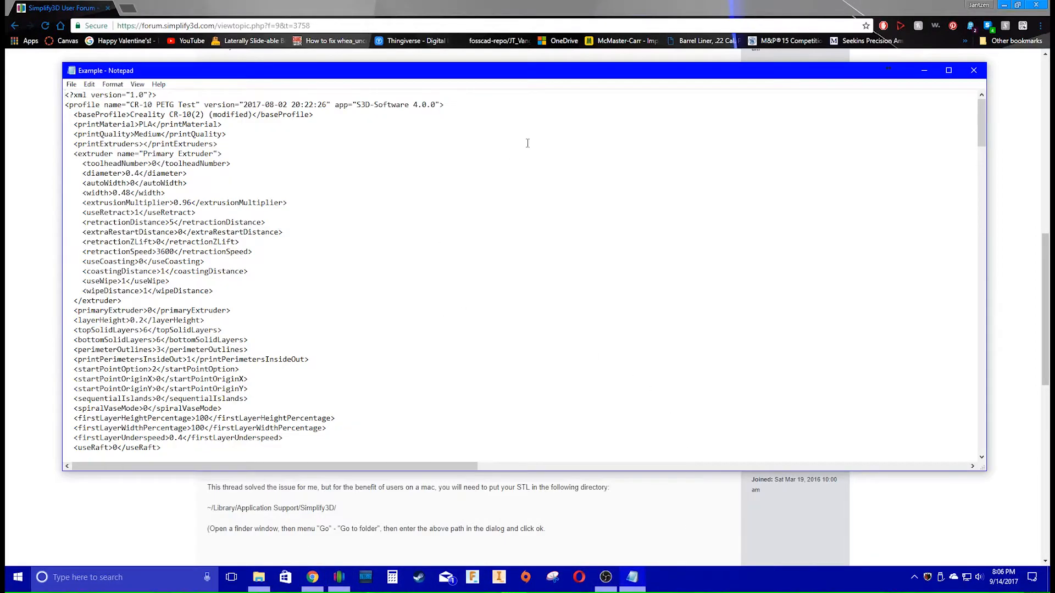
{"action": "left_click", "coordinate": [949, 71]}
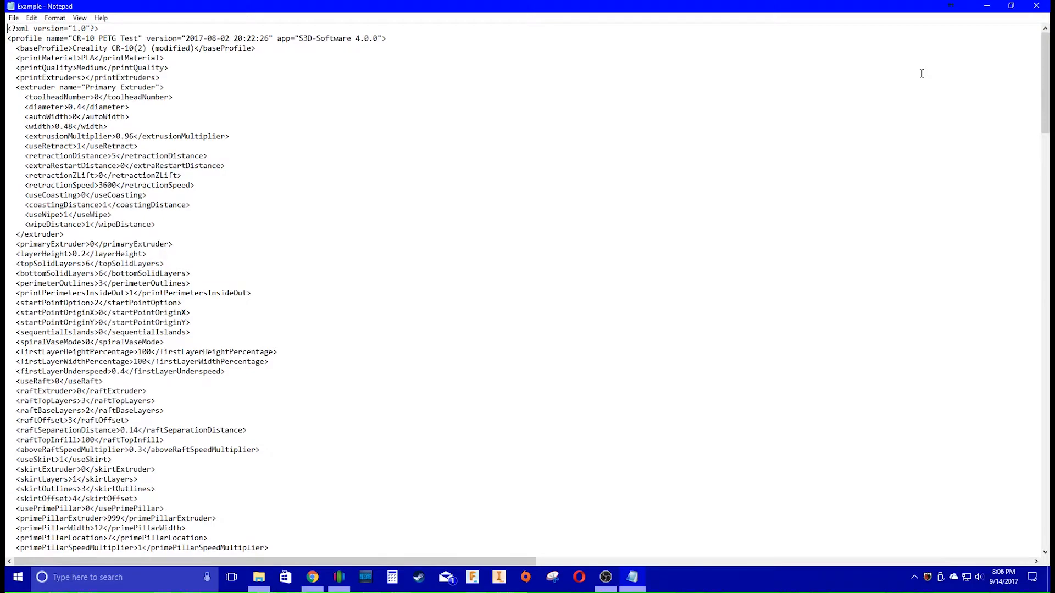
{"action": "key", "text": "ctrl+f"}
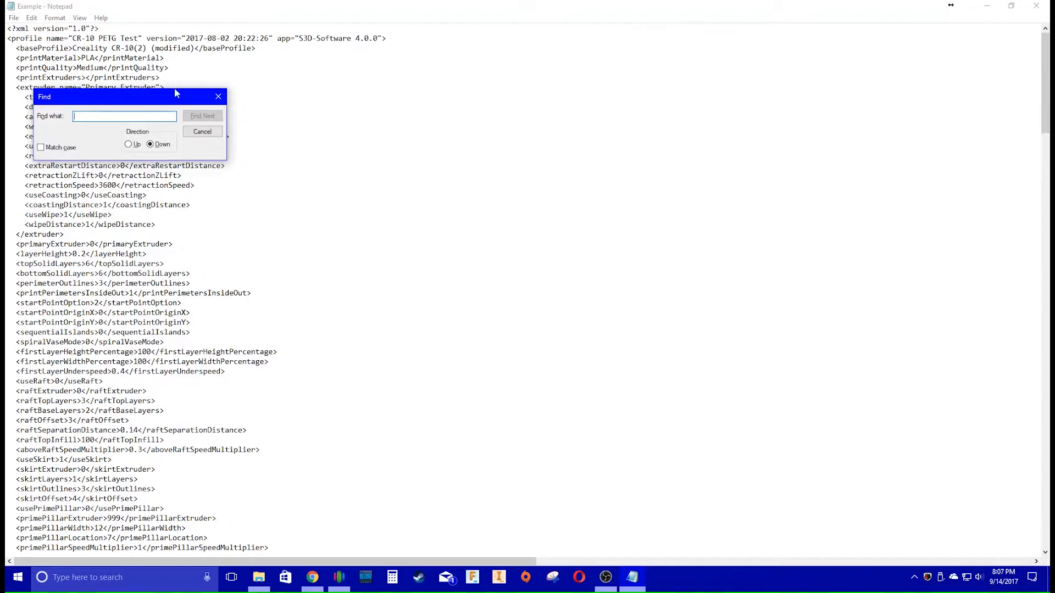
{"action": "left_click_drag", "start_coordinate": [174, 104], "coordinate": [560, 98]}
{"action": "type", "text": "overrideprintermodels"}
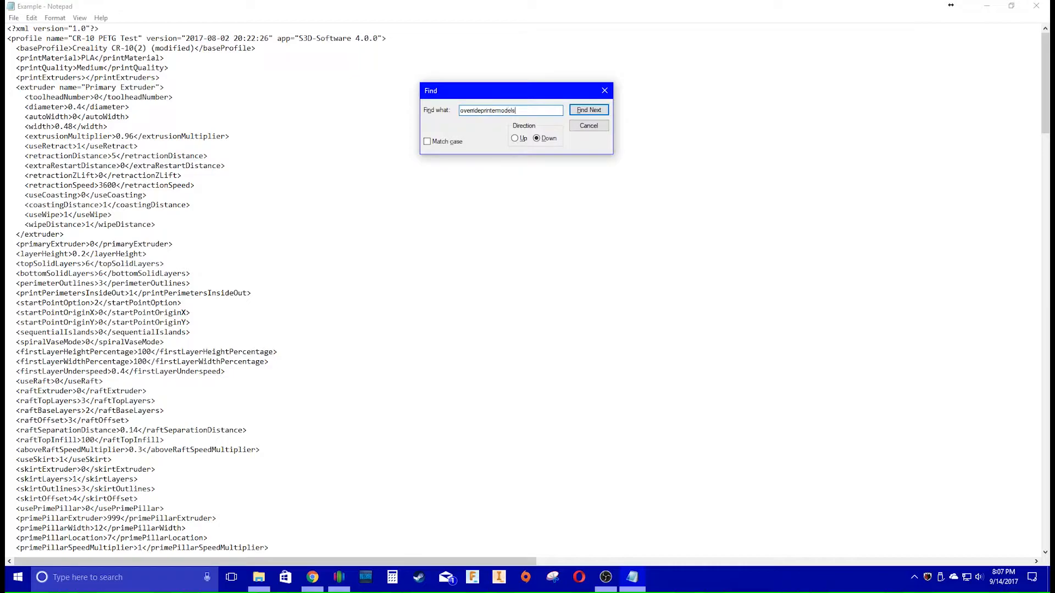
{"action": "key", "text": "Return"}
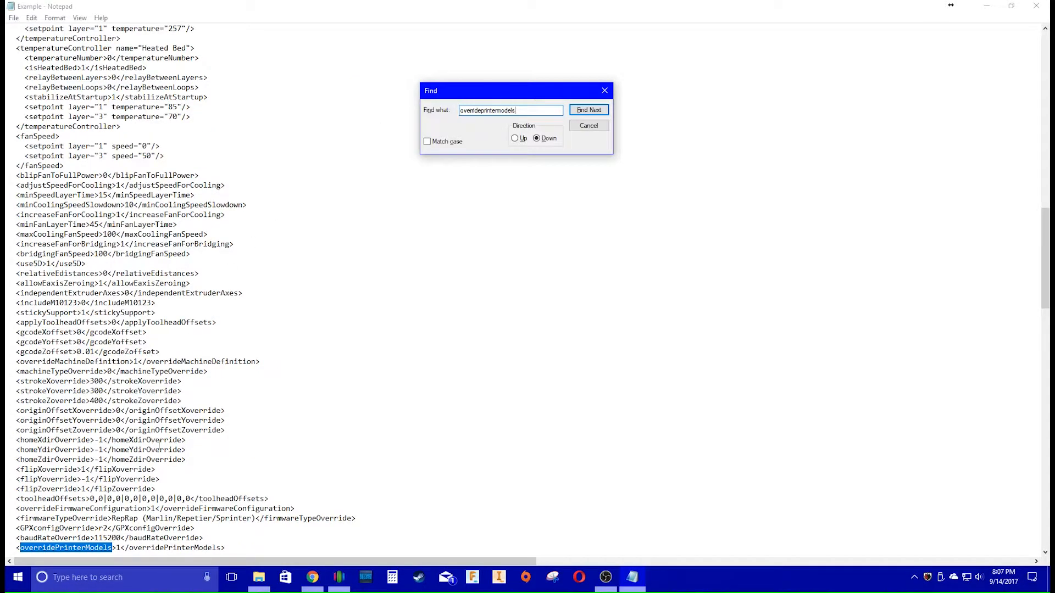
{"action": "scroll", "coordinate": [185, 459], "scroll_direction": "down", "scroll_amount": 4}
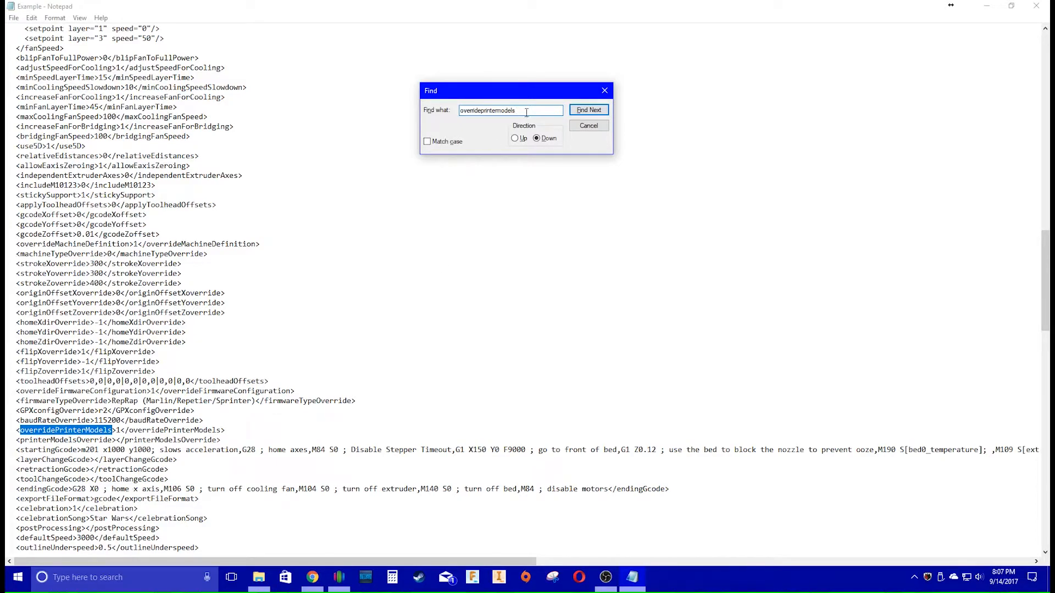
{"action": "left_click", "coordinate": [604, 90]}
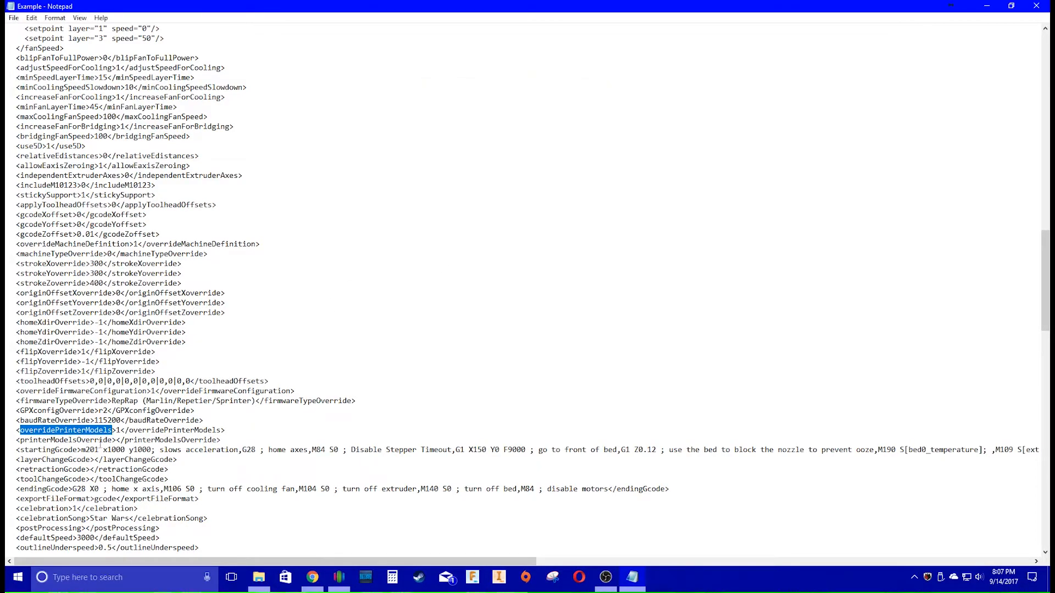
- Examine the value in the overridePrinterModels line and the content of the printerModelsOverride line below it
{"action": "left_click", "coordinate": [147, 421]}
{"action": "double_click", "coordinate": [117, 431]}
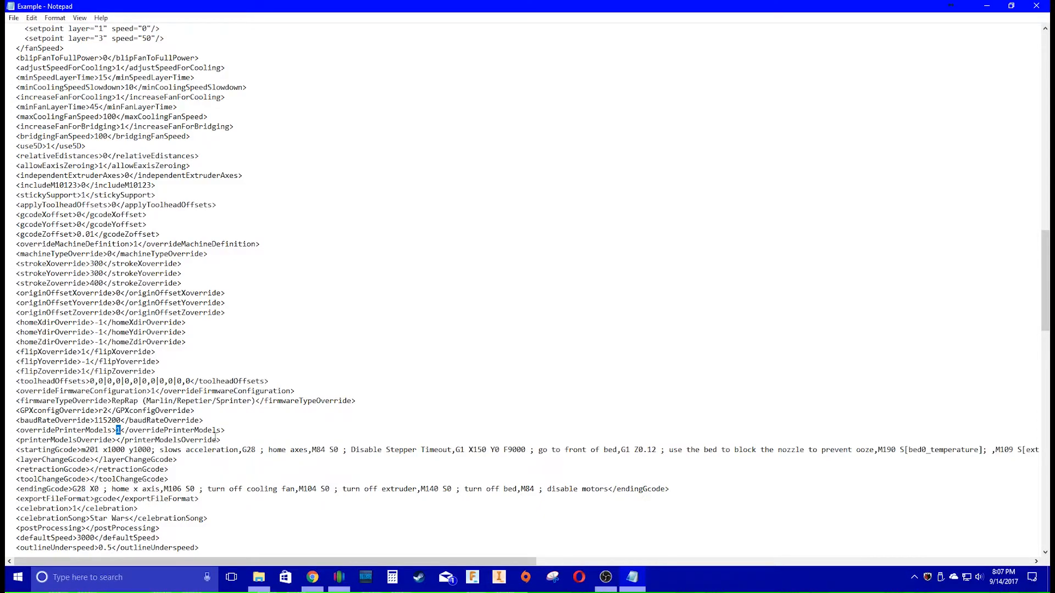
{"action": "left_click_drag", "start_coordinate": [16, 430], "coordinate": [222, 438]}
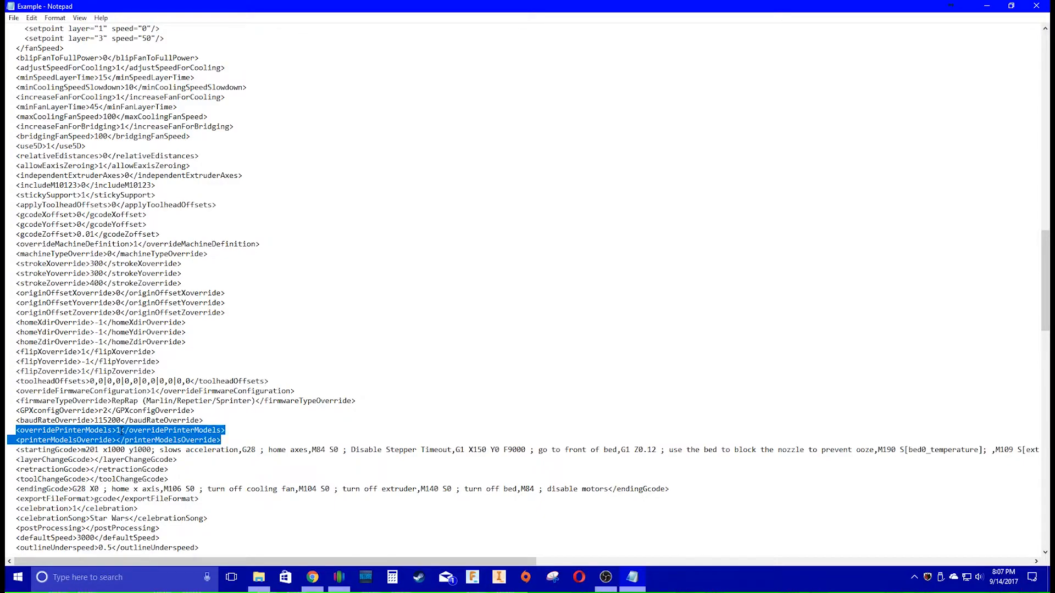
{"action": "left_click", "coordinate": [24, 444]}
{"action": "left_click_drag", "start_coordinate": [16, 441], "coordinate": [237, 440]}
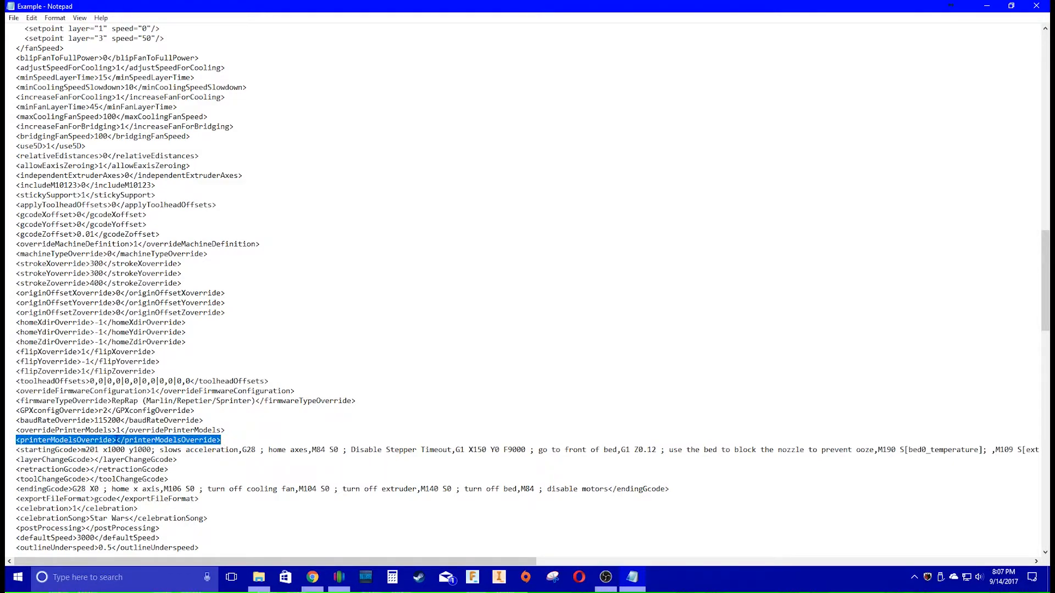
- Enter CR-10_platform2 as the model name between the printerModelsOverride tags
{"action": "left_click", "coordinate": [214, 311]}
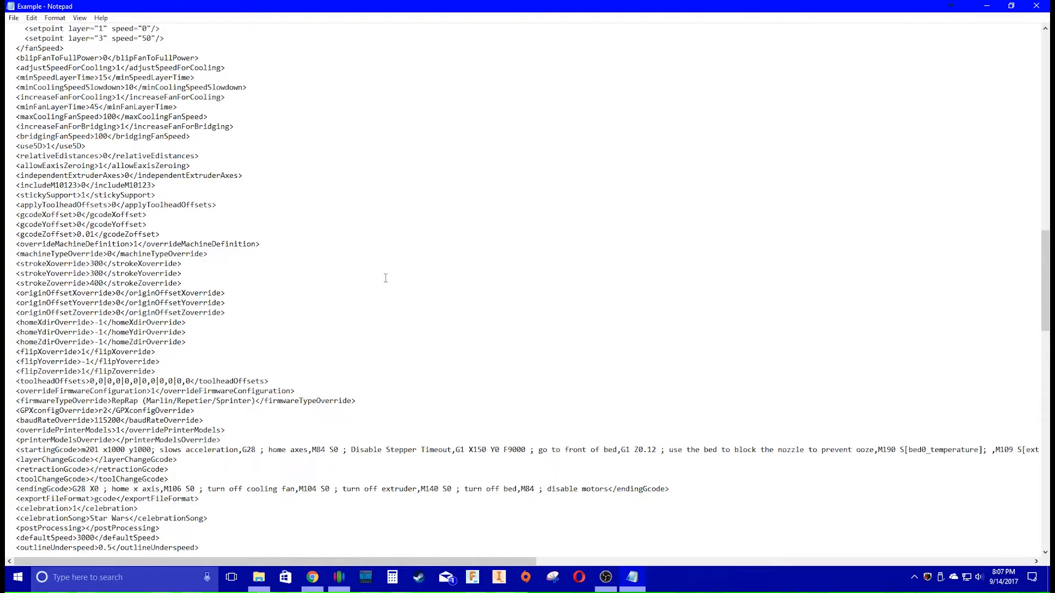
{"action": "type", "text": "Cr-10_platform"}
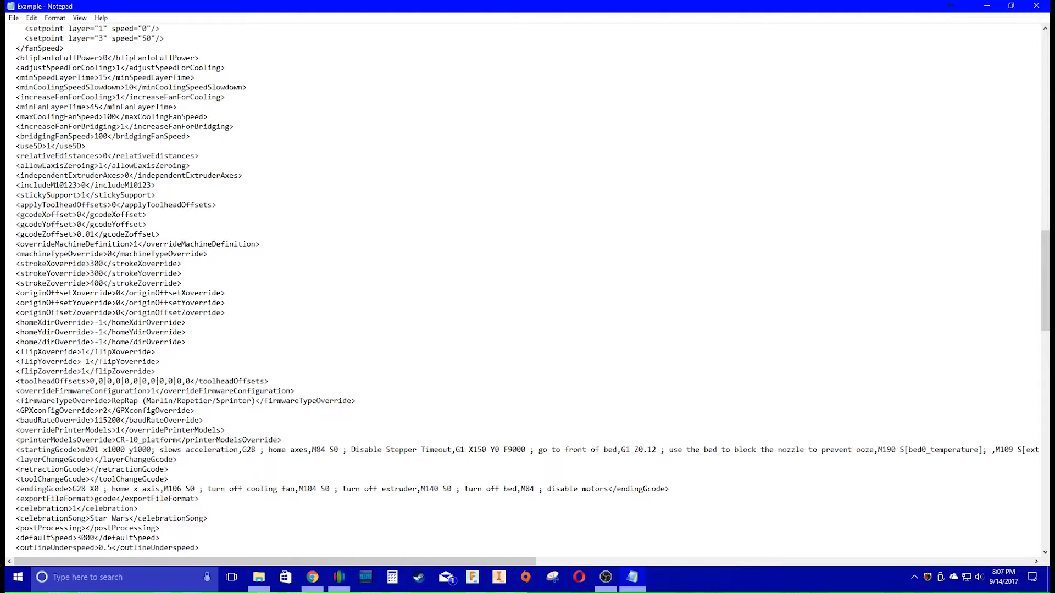
{"action": "type", "text": "2"}
{"action": "left_click_drag", "start_coordinate": [117, 442], "coordinate": [181, 444]}
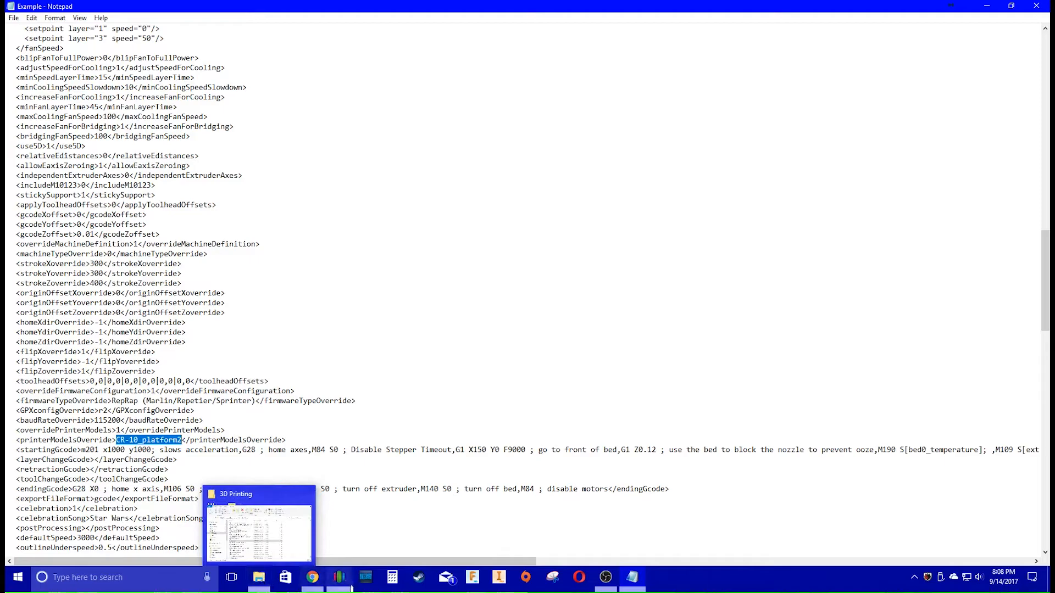
- Switch to Simplify3D and check the CR-10_platform2 file's details while browsing for a printer model to add, without adding one
{"action": "left_click", "coordinate": [339, 577]}
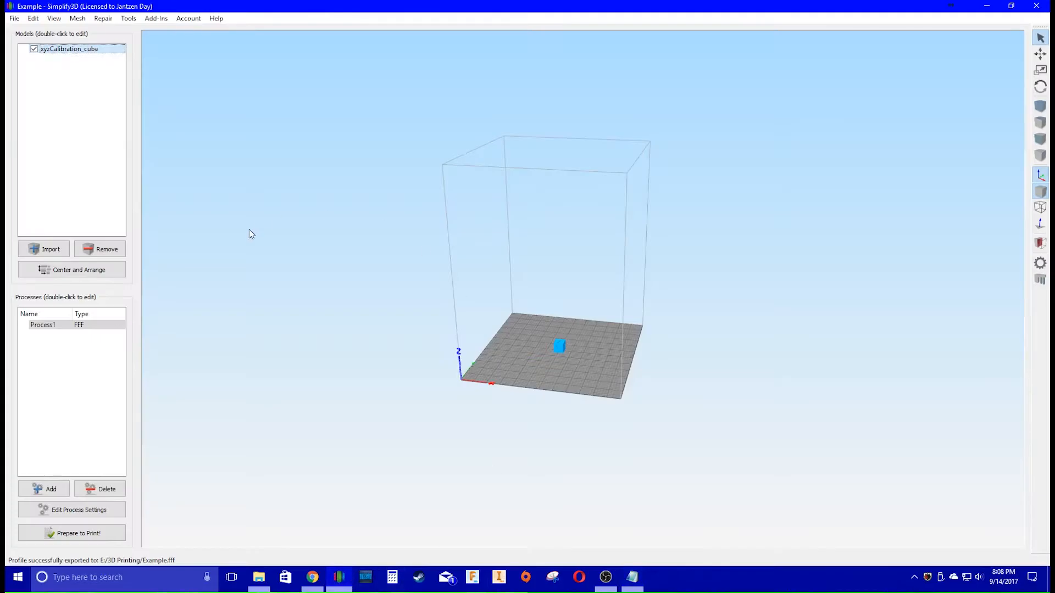
{"action": "left_click", "coordinate": [128, 18]}
{"action": "left_click", "coordinate": [141, 33]}
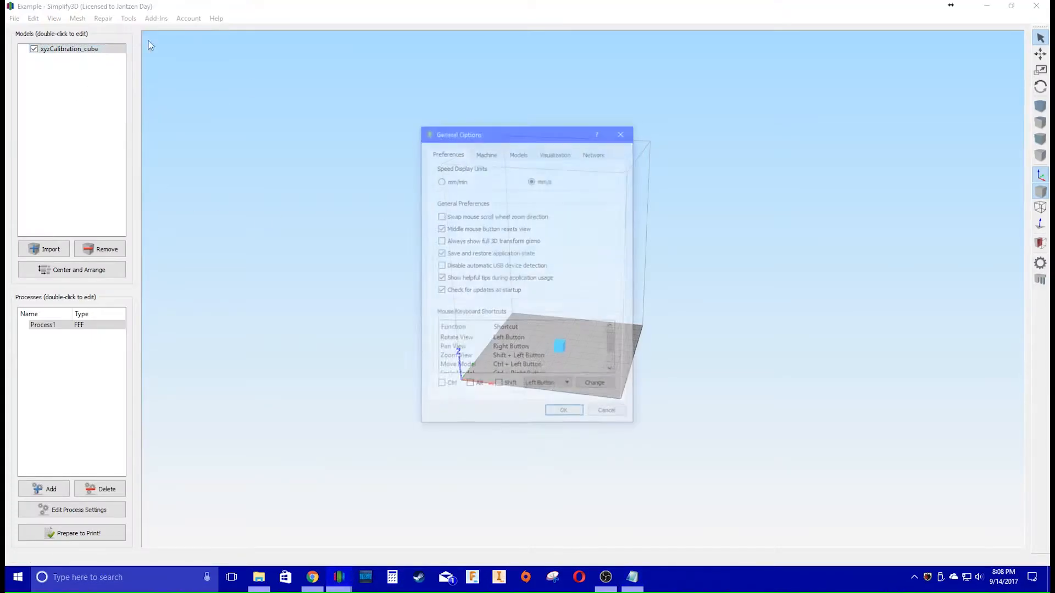
{"action": "left_click", "coordinate": [486, 152]}
{"action": "left_click", "coordinate": [595, 316]}
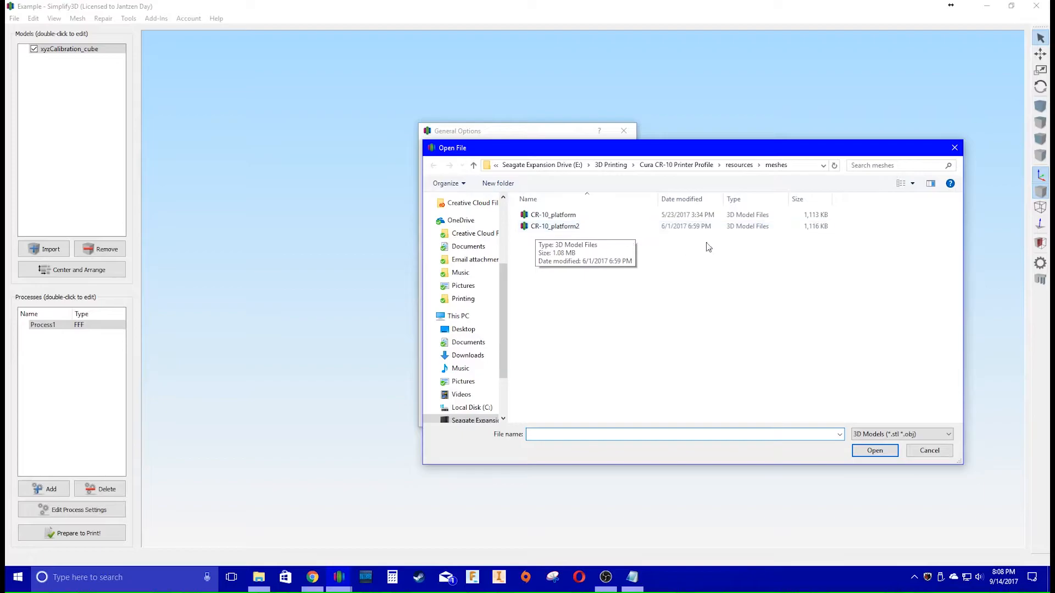
{"action": "left_click", "coordinate": [954, 148]}
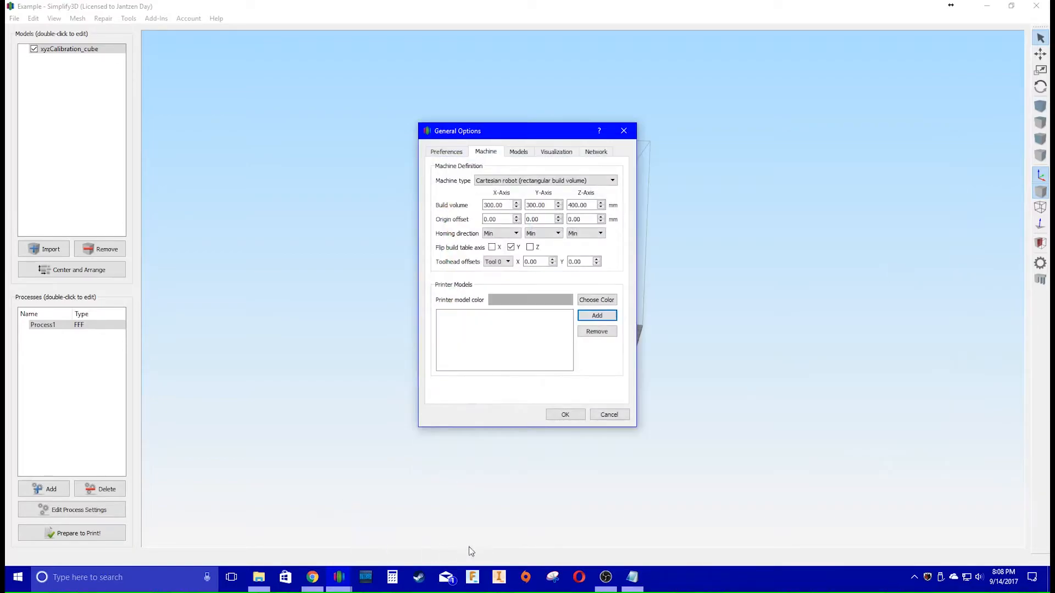
- Switch back to Notepad and append .stl to CR-10_platform2 in the printerModelsOverride line
{"action": "left_click", "coordinate": [632, 576]}
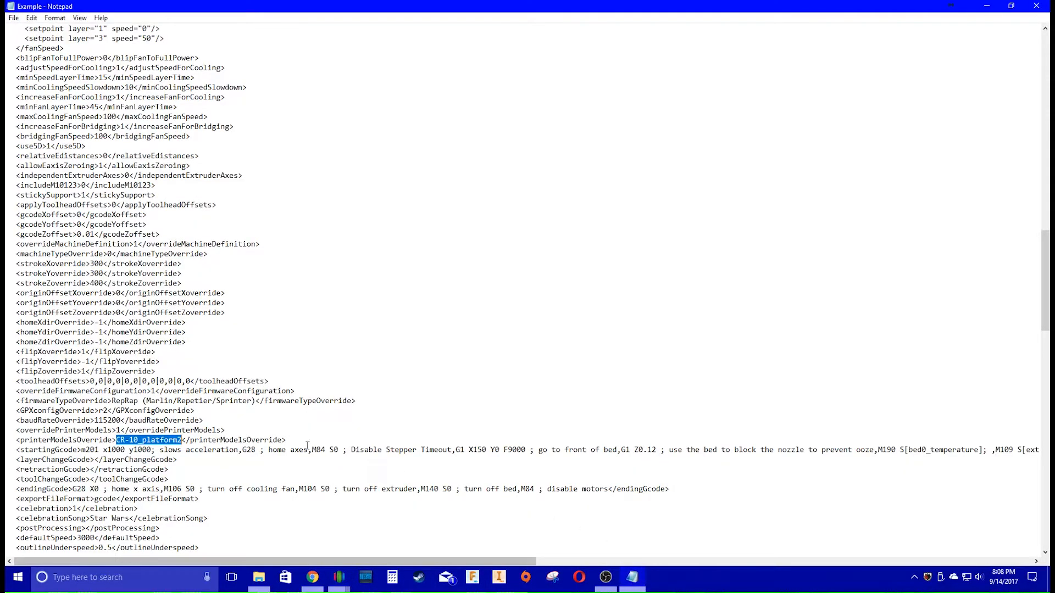
{"action": "left_click", "coordinate": [183, 440]}
{"action": "type", "text": ".stl"}
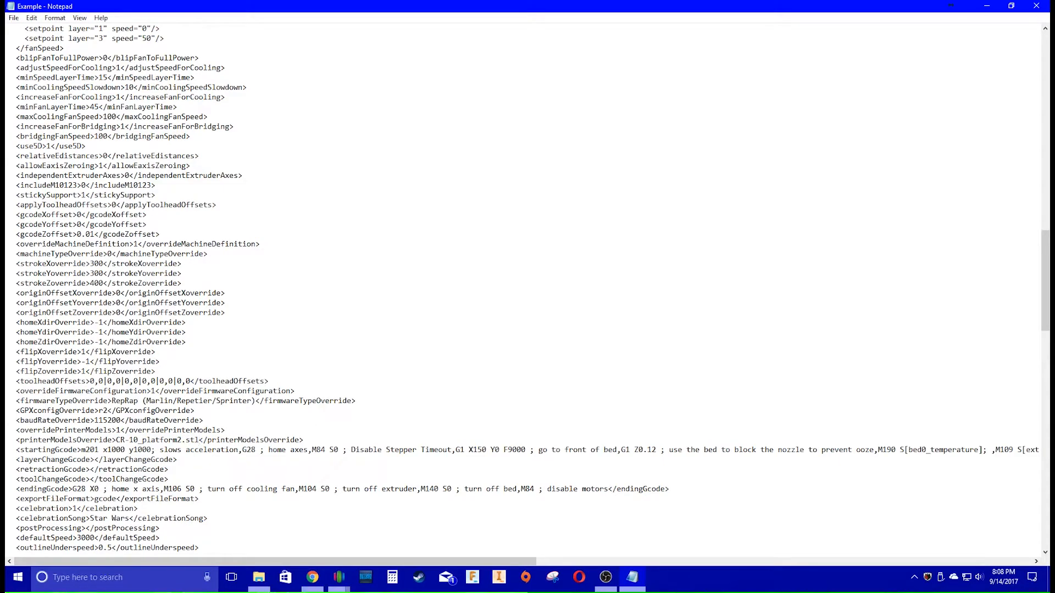
{"action": "left_click_drag", "start_coordinate": [116, 440], "coordinate": [183, 443]}
{"action": "left_click", "coordinate": [394, 353]}
- Save the edited profile under the same name in the 3D Printing folder, replacing the existing Example.fff
{"action": "left_click", "coordinate": [14, 18]}
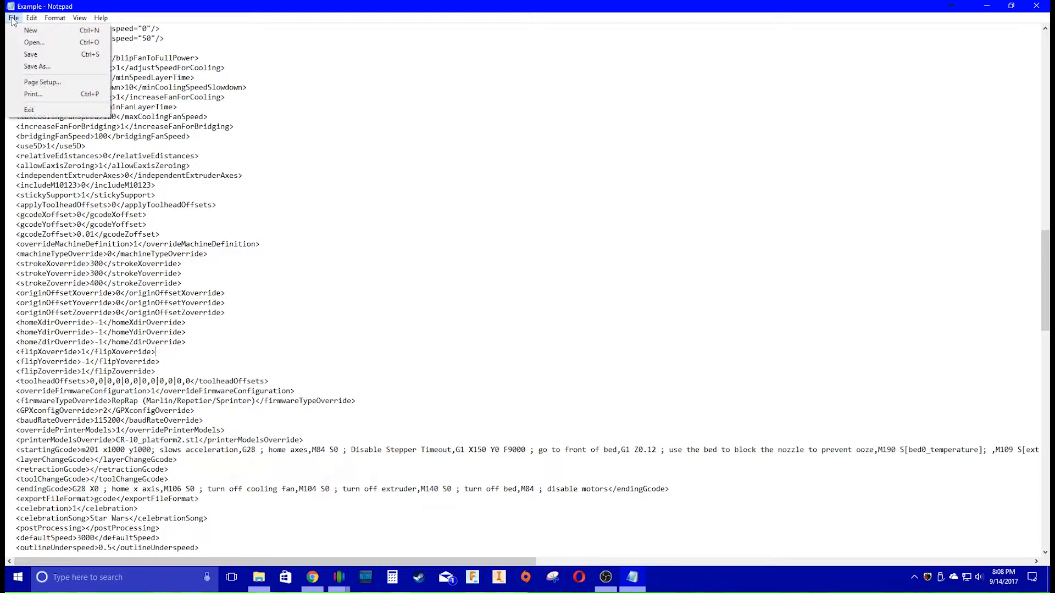
{"action": "left_click", "coordinate": [34, 67]}
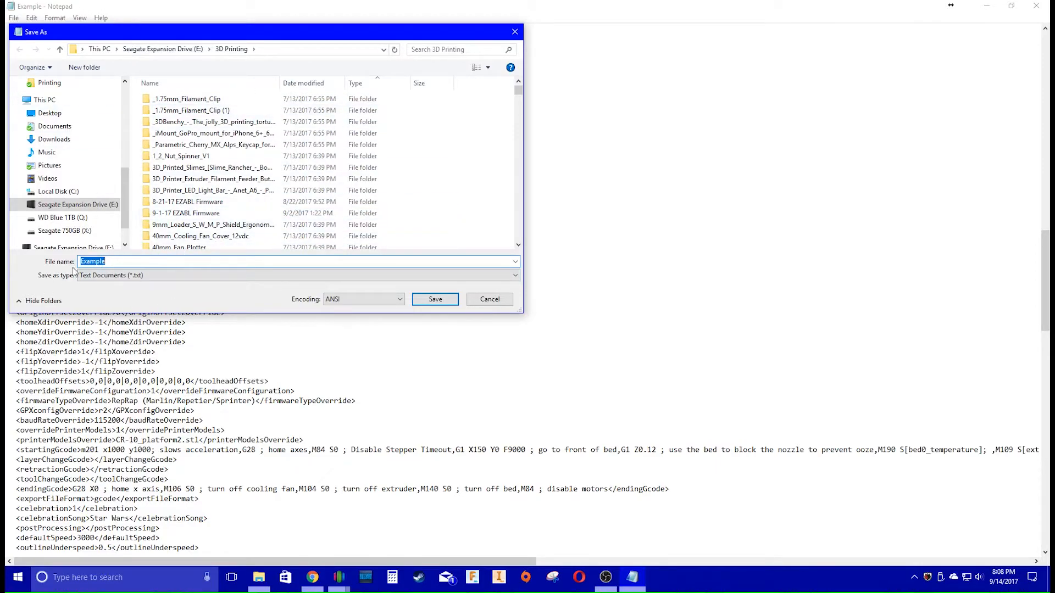
{"action": "left_click", "coordinate": [437, 301]}
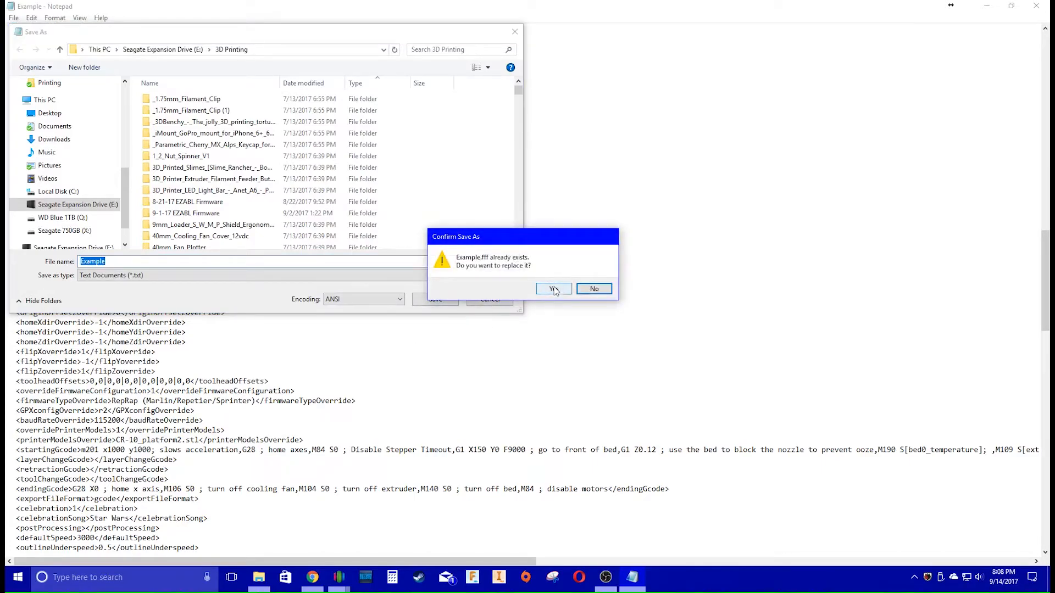
{"action": "left_click", "coordinate": [554, 289]}
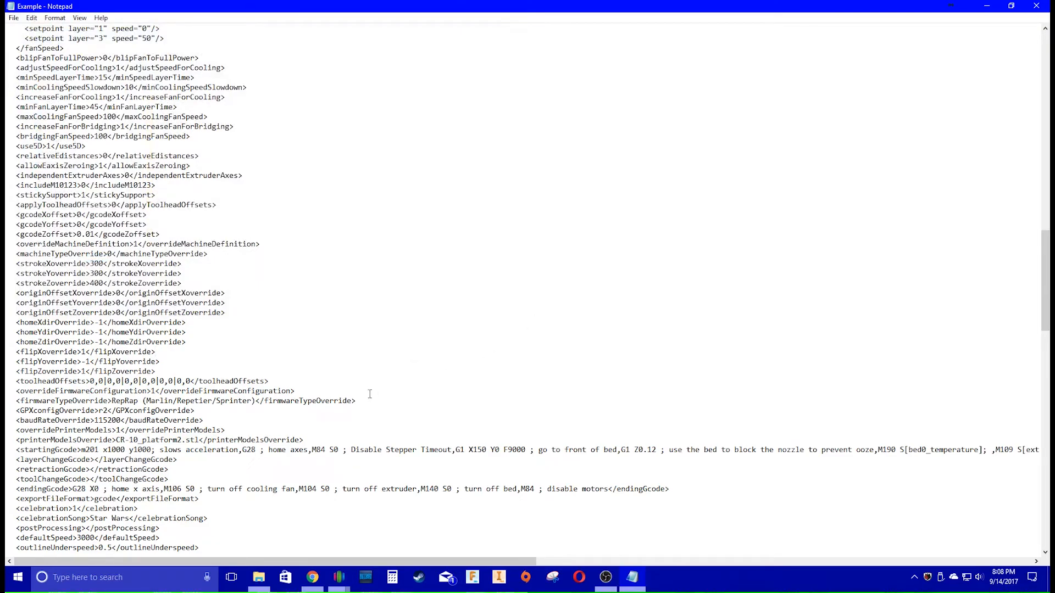
- Return to Simplify3D, close the General Options dialog and import the Example FFF profile from the 3D Printing folder
{"action": "left_click", "coordinate": [339, 577]}
{"action": "left_click", "coordinate": [301, 542]}
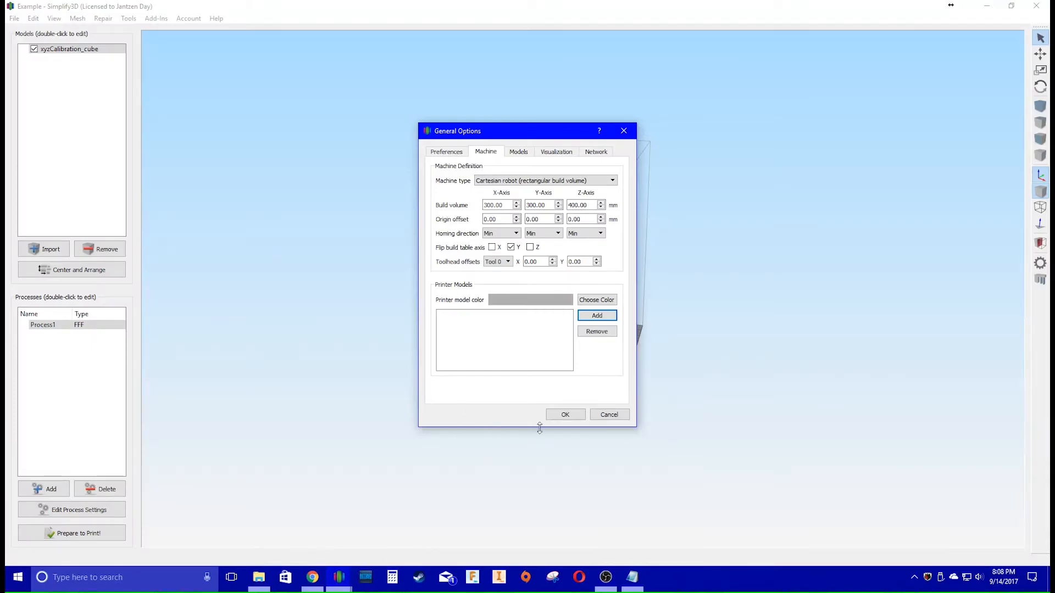
{"action": "left_click", "coordinate": [565, 415]}
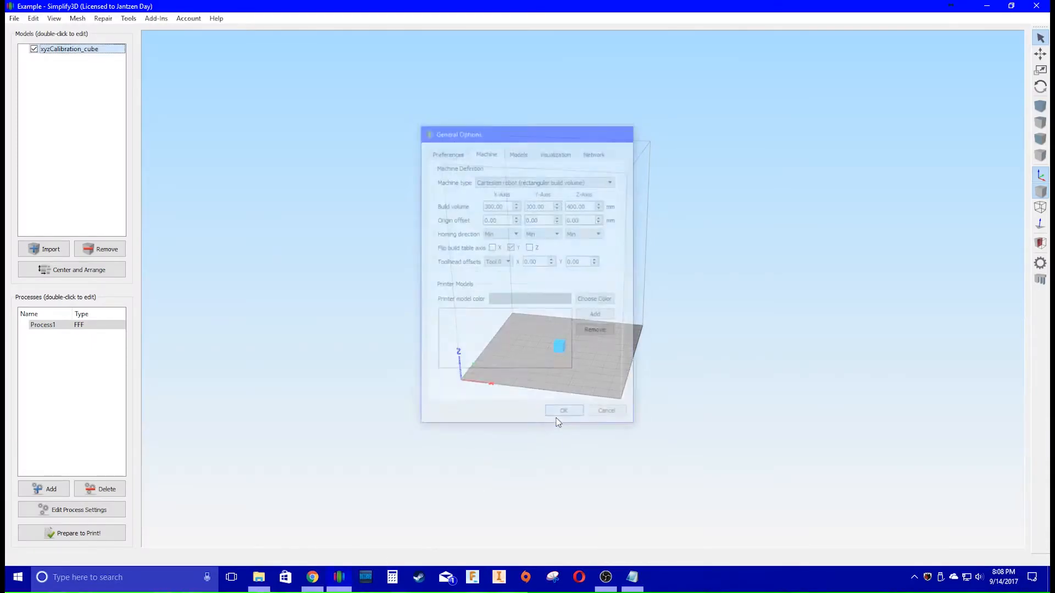
{"action": "left_click", "coordinate": [15, 19]}
{"action": "left_click", "coordinate": [33, 95]}
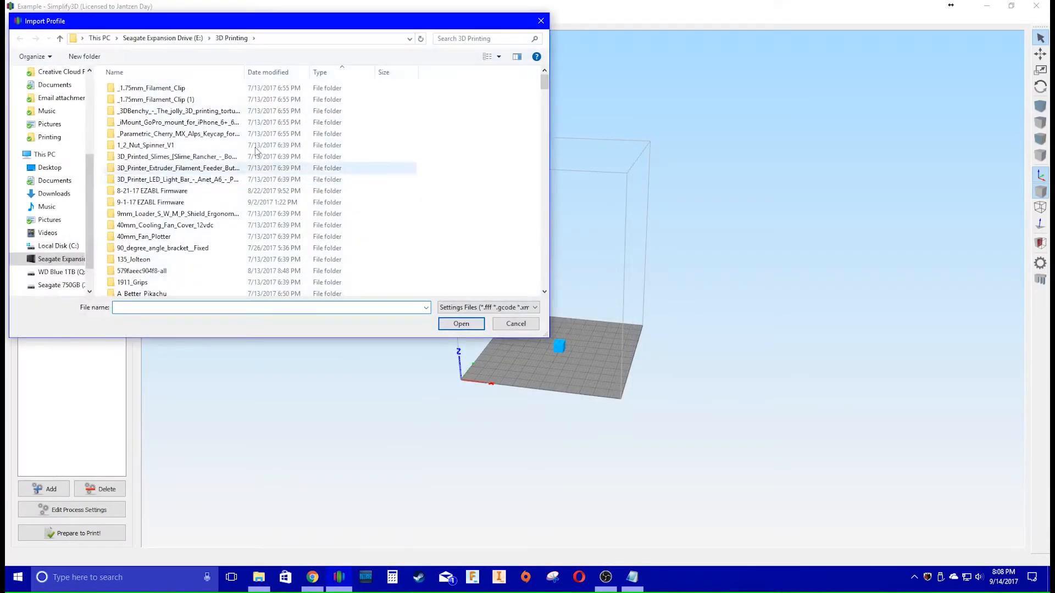
{"action": "left_click_drag", "start_coordinate": [248, 22], "coordinate": [567, 30]}
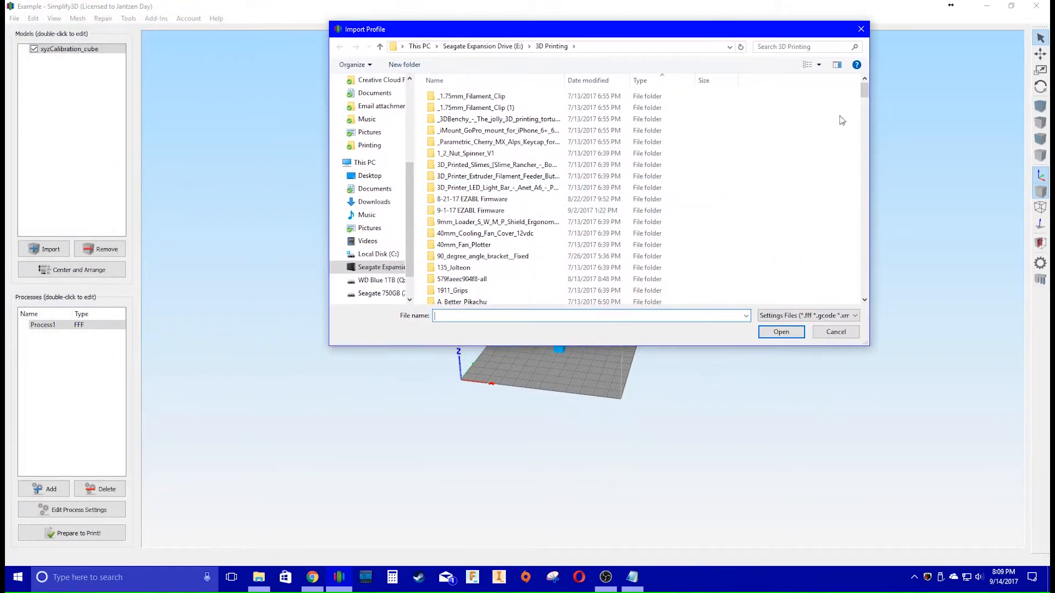
{"action": "left_click_drag", "start_coordinate": [864, 91], "coordinate": [860, 296]}
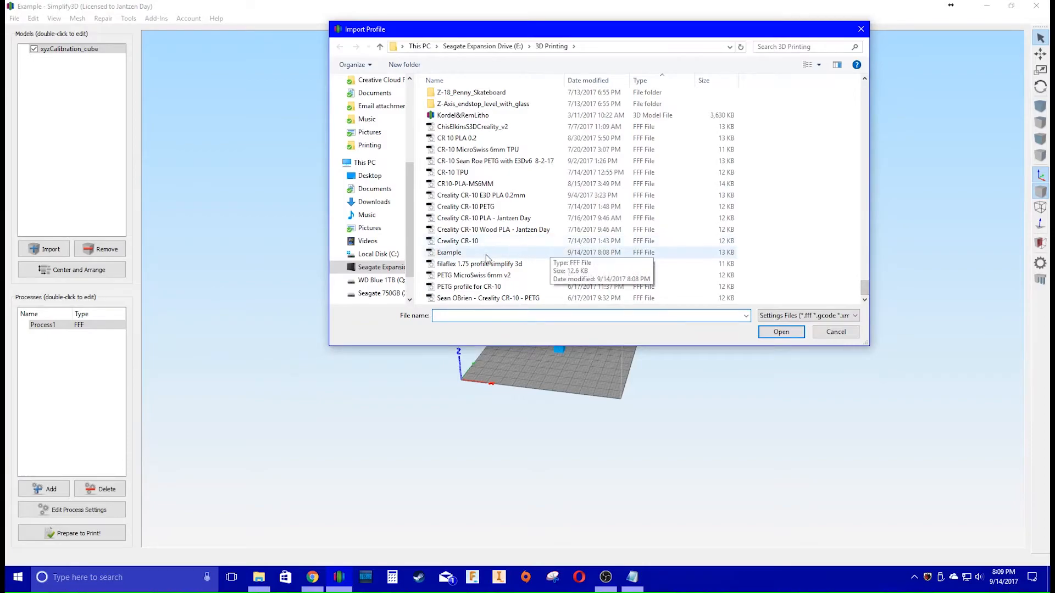
{"action": "double_click", "coordinate": [451, 253]}
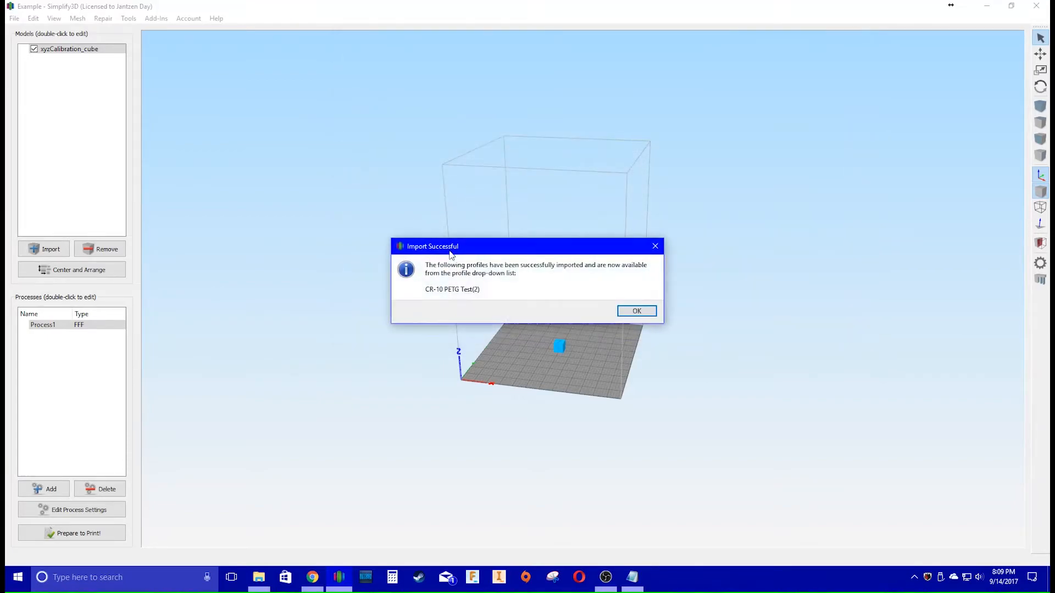
{"action": "left_click", "coordinate": [636, 311]}
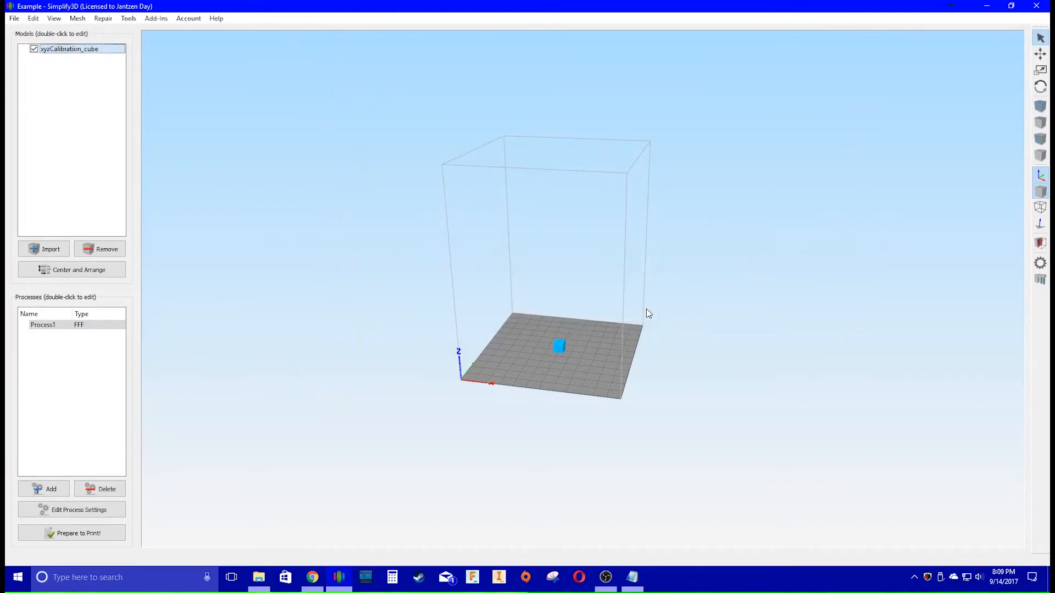
- Apply the imported CR-10 PETG Test(2) profile to Process1
{"action": "double_click", "coordinate": [76, 326]}
{"action": "left_click_drag", "start_coordinate": [713, 57], "coordinate": [562, 66]}
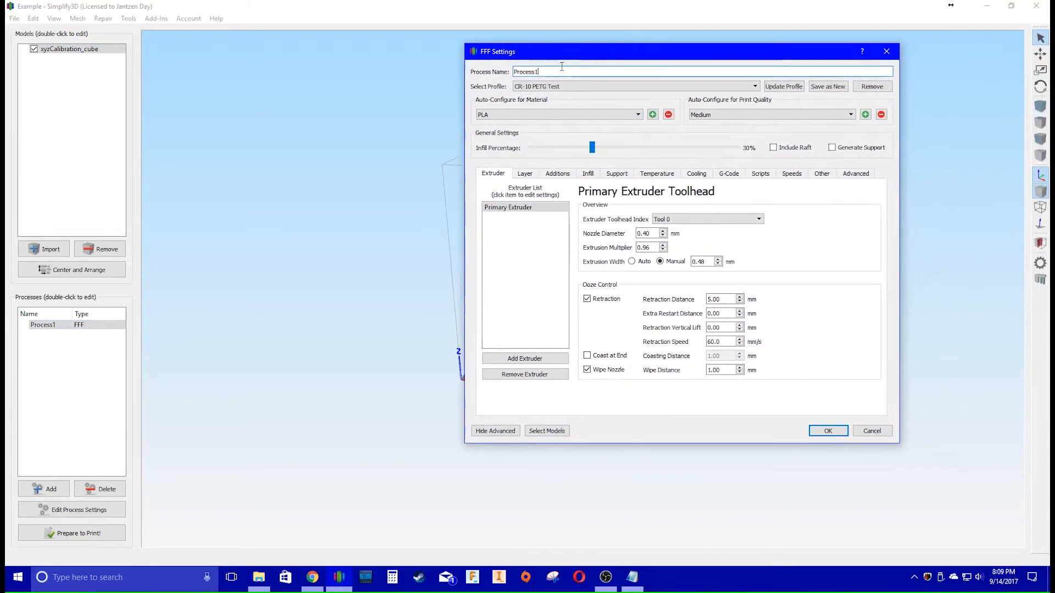
{"action": "left_click", "coordinate": [564, 88]}
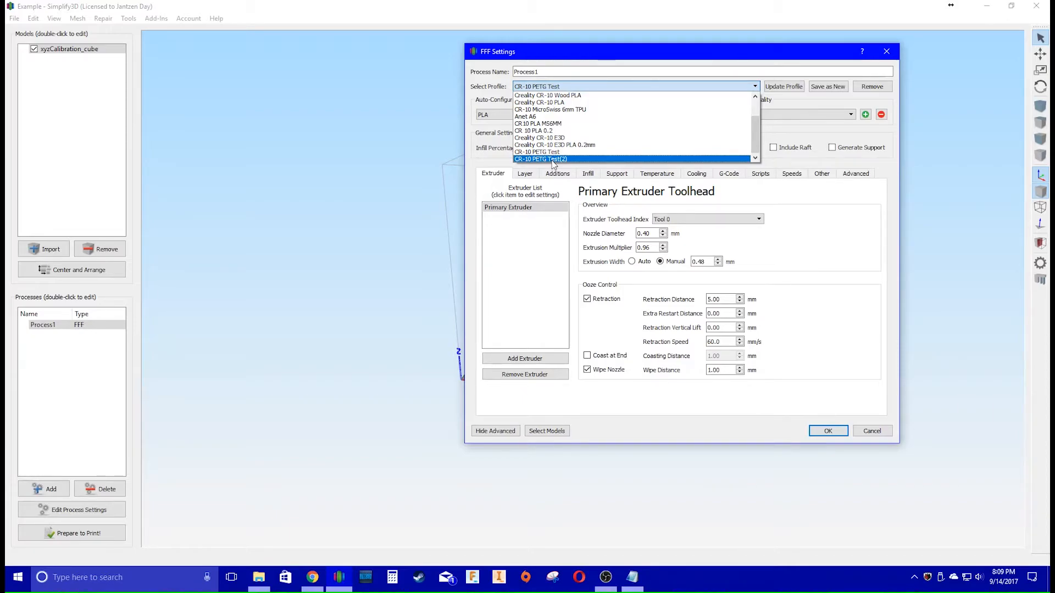
{"action": "left_click", "coordinate": [553, 159]}
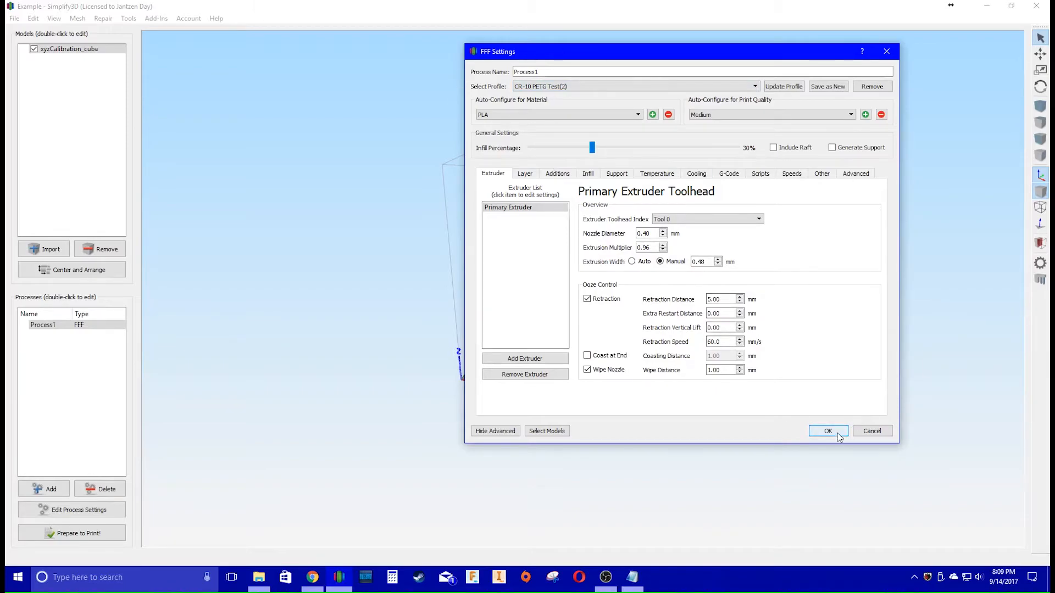
{"action": "left_click", "coordinate": [828, 431]}
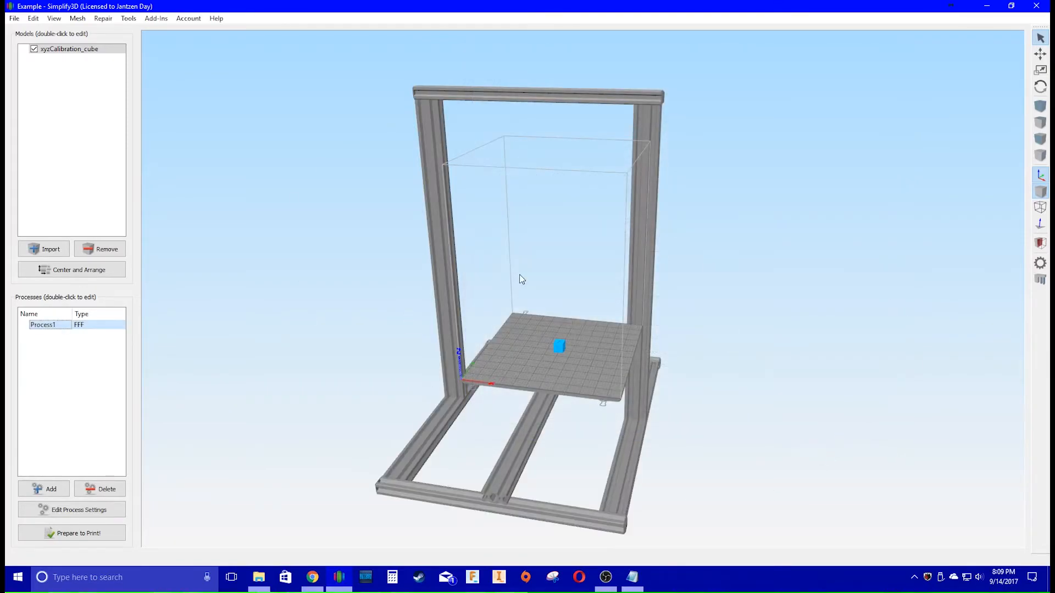
{"action": "left_click", "coordinate": [70, 539]}
{"action": "left_click", "coordinate": [80, 534]}
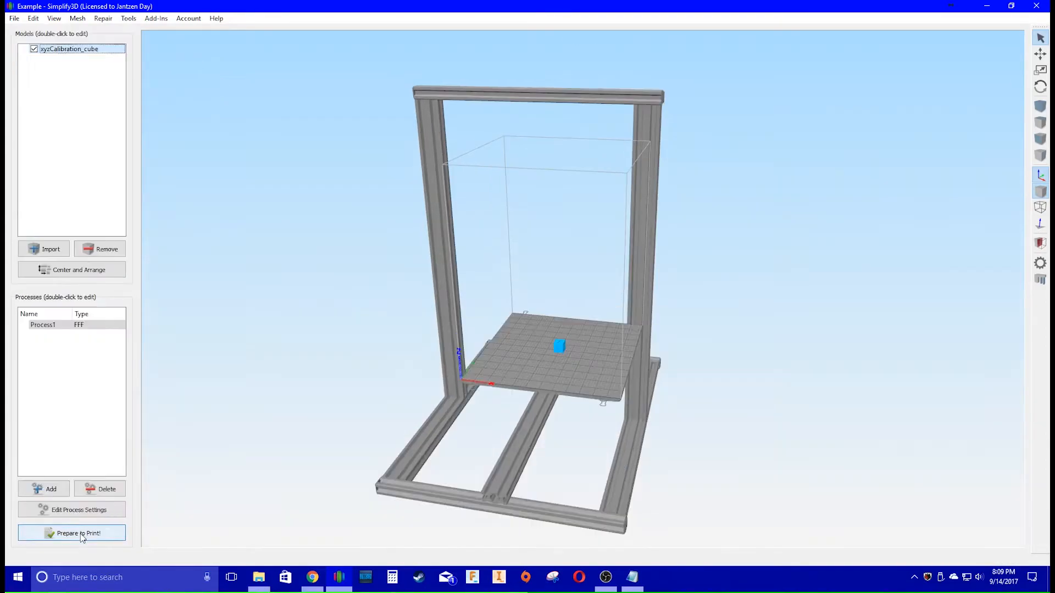
- Switch Process1 back to the original CR-10 PETG Test profile to compare the bed display
{"action": "double_click", "coordinate": [95, 326]}
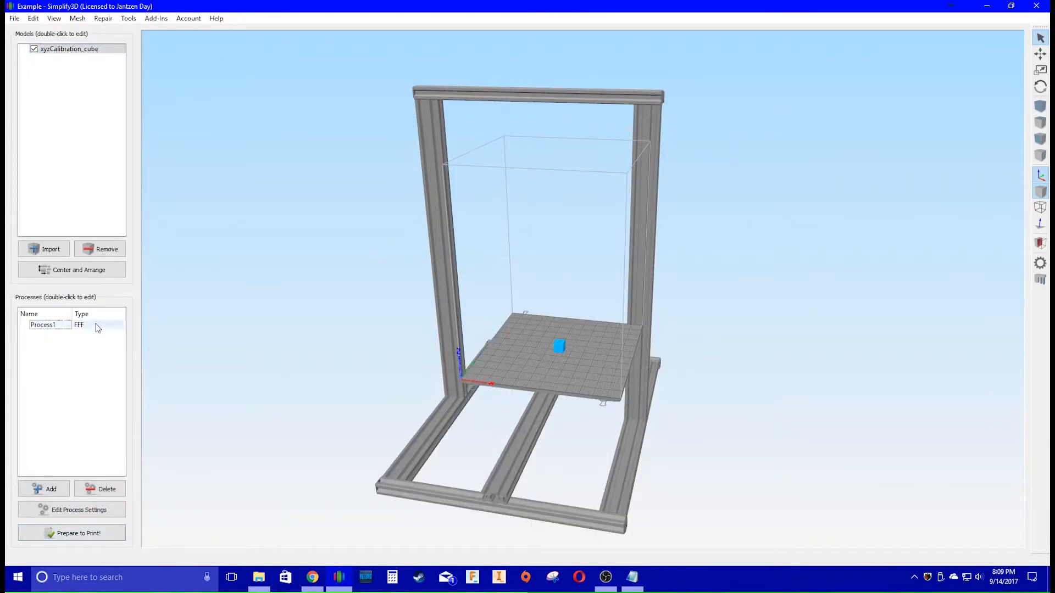
{"action": "left_click", "coordinate": [586, 88]}
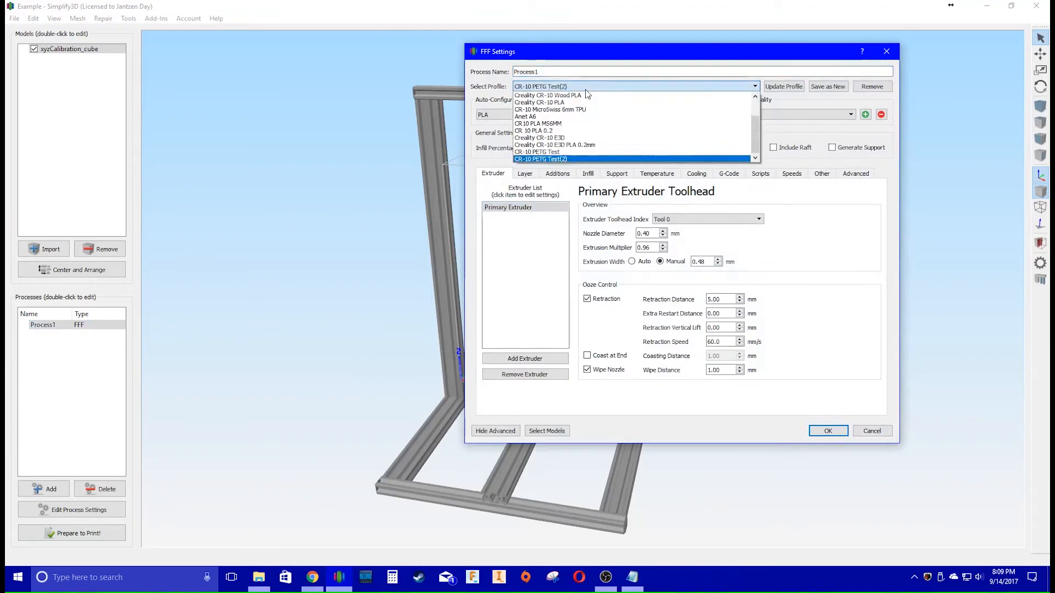
{"action": "left_click", "coordinate": [555, 153]}
{"action": "left_click", "coordinate": [824, 431]}
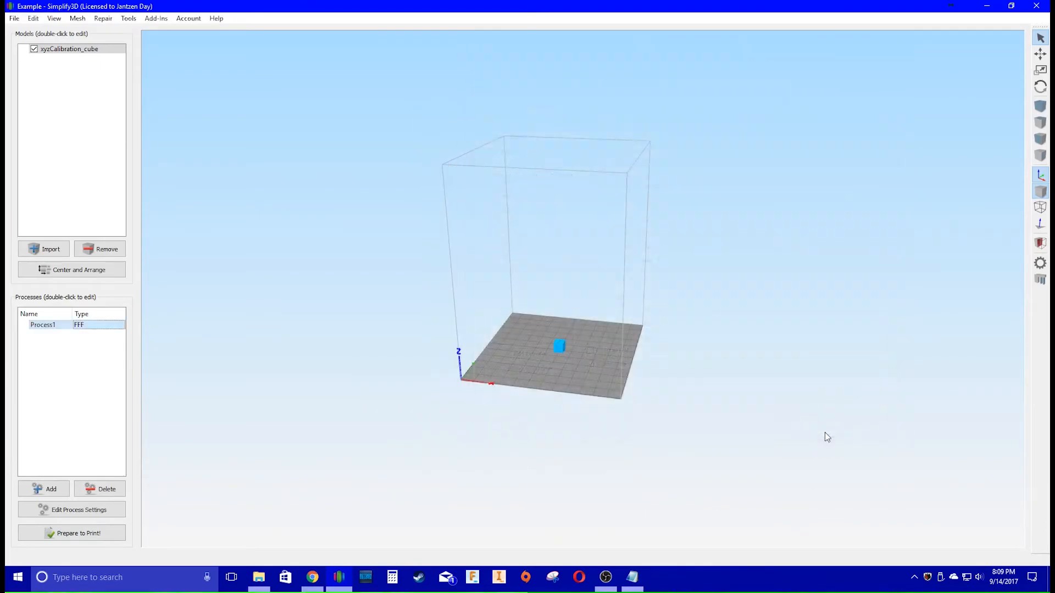
- Reselect the CR-10 PETG Test(2) profile for Process1 and accept the FFF settings
{"action": "double_click", "coordinate": [114, 326]}
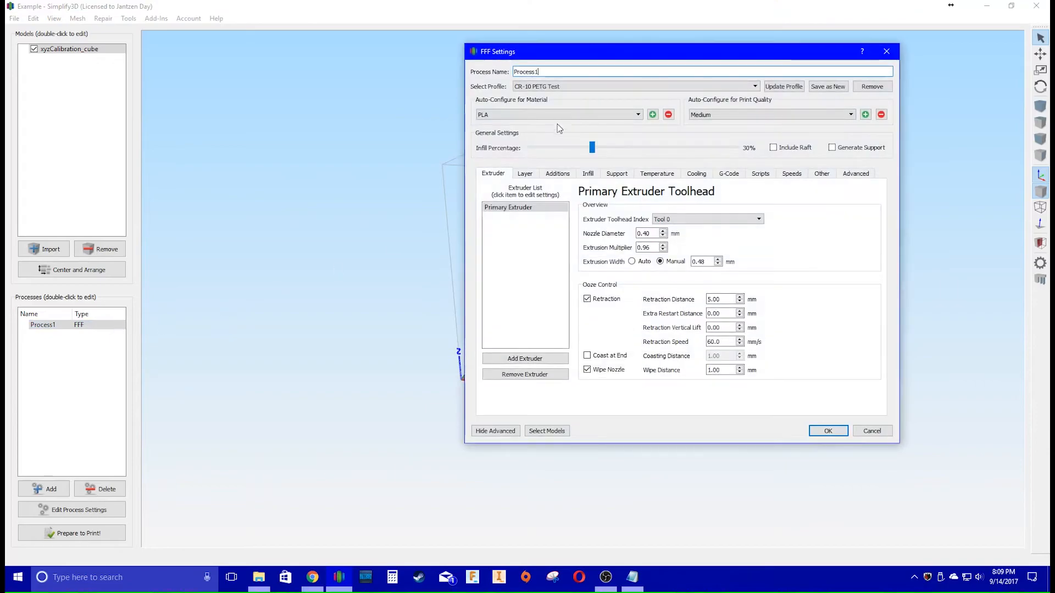
{"action": "left_click", "coordinate": [550, 86]}
{"action": "left_click", "coordinate": [546, 154]}
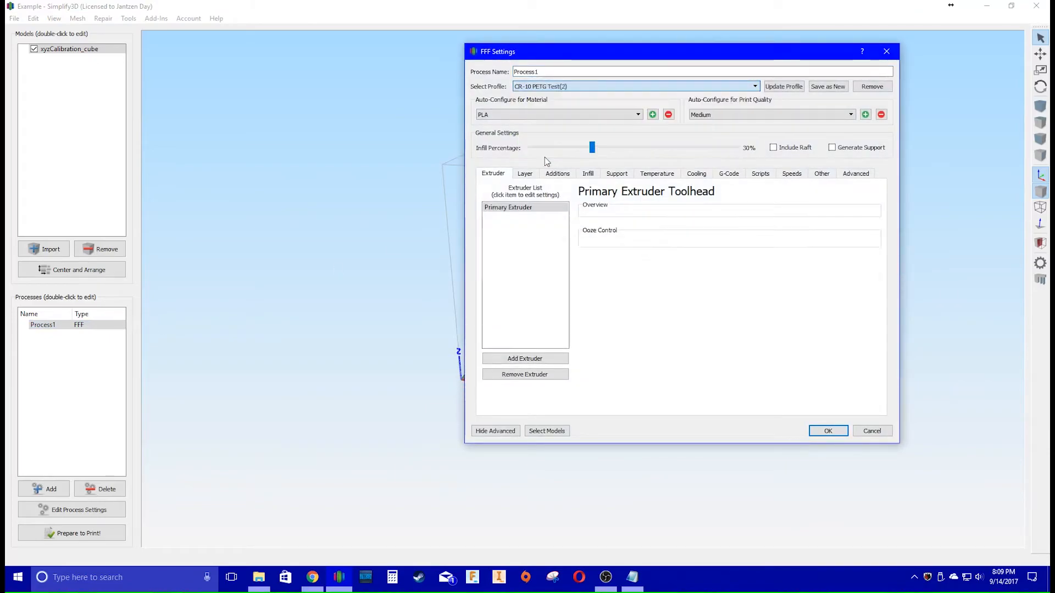
{"action": "left_click", "coordinate": [833, 429]}
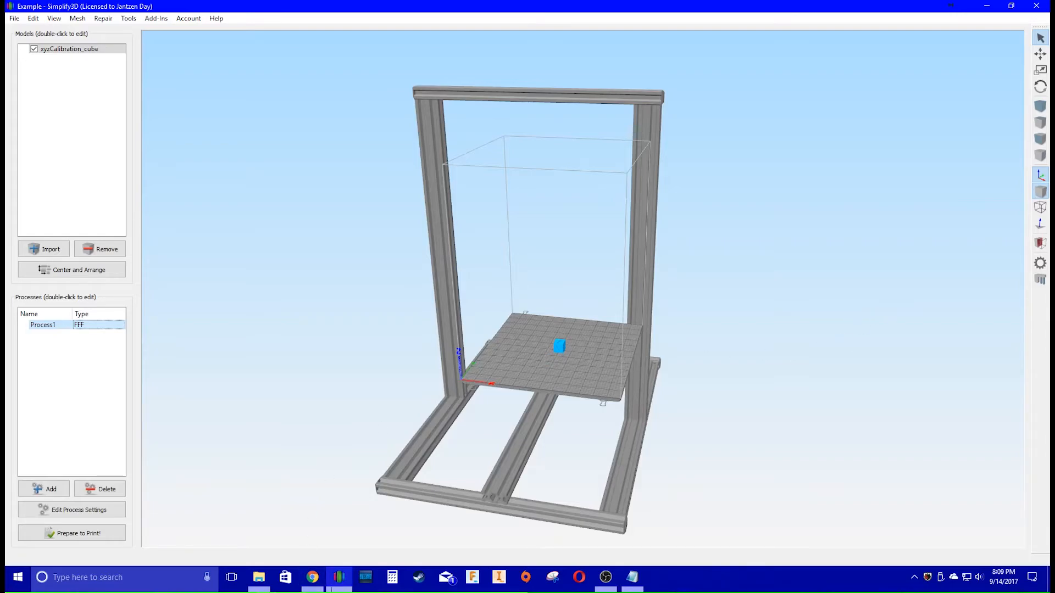
- Switch to Chrome and review the forum post's instructions for setting up the custom print bed
{"action": "left_click", "coordinate": [312, 577]}
{"action": "left_click_drag", "start_coordinate": [403, 367], "coordinate": [242, 210]}
{"action": "left_click", "coordinate": [497, 318]}
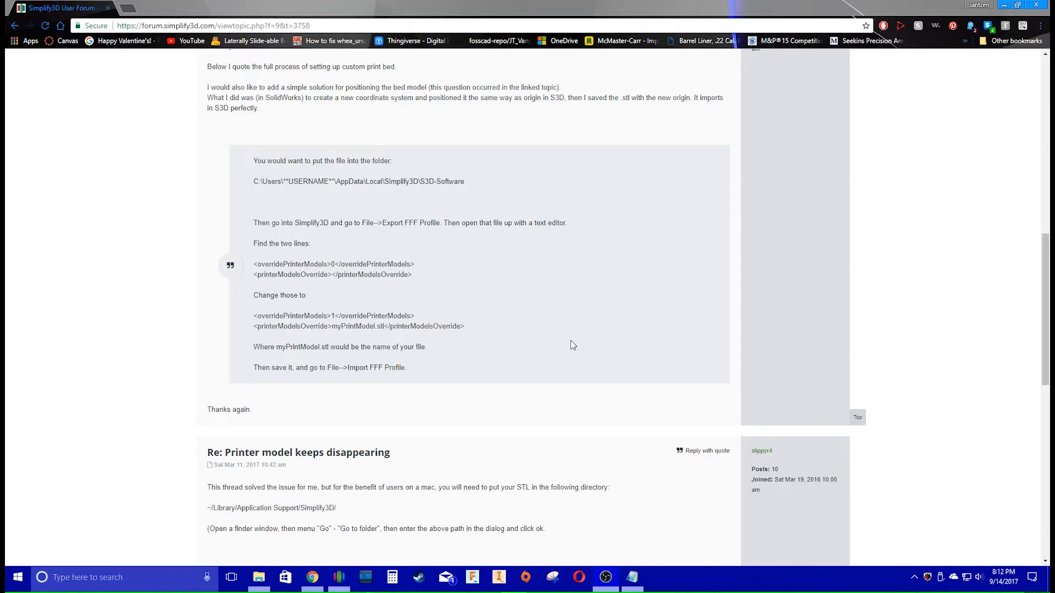
- Switch to Simplify3D and save Process1's CR-10 PETG Test(2) profile as a new profile named ABS Example
{"action": "left_click", "coordinate": [339, 575]}
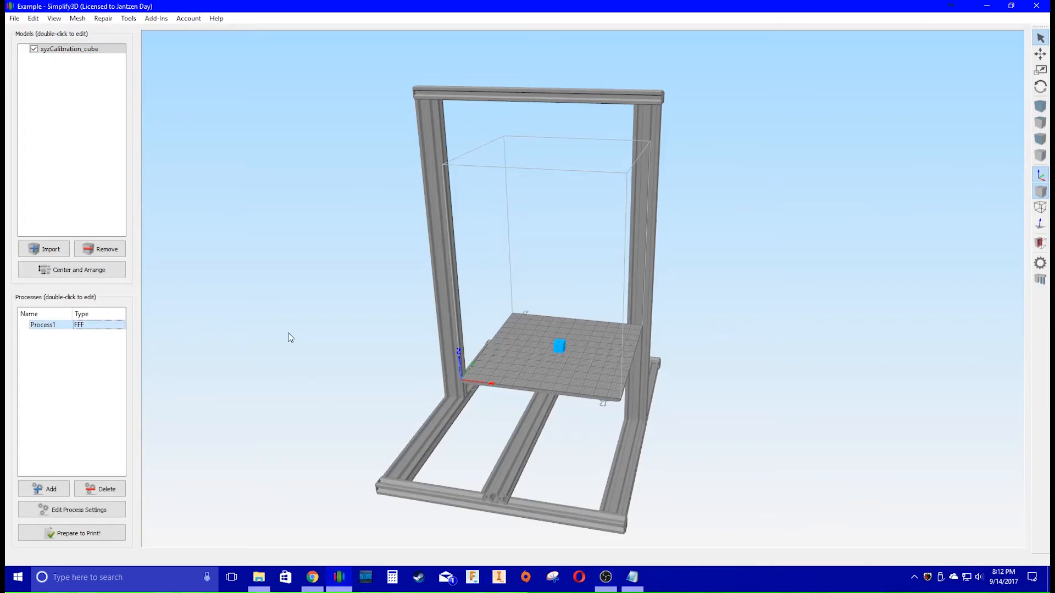
{"action": "double_click", "coordinate": [46, 328]}
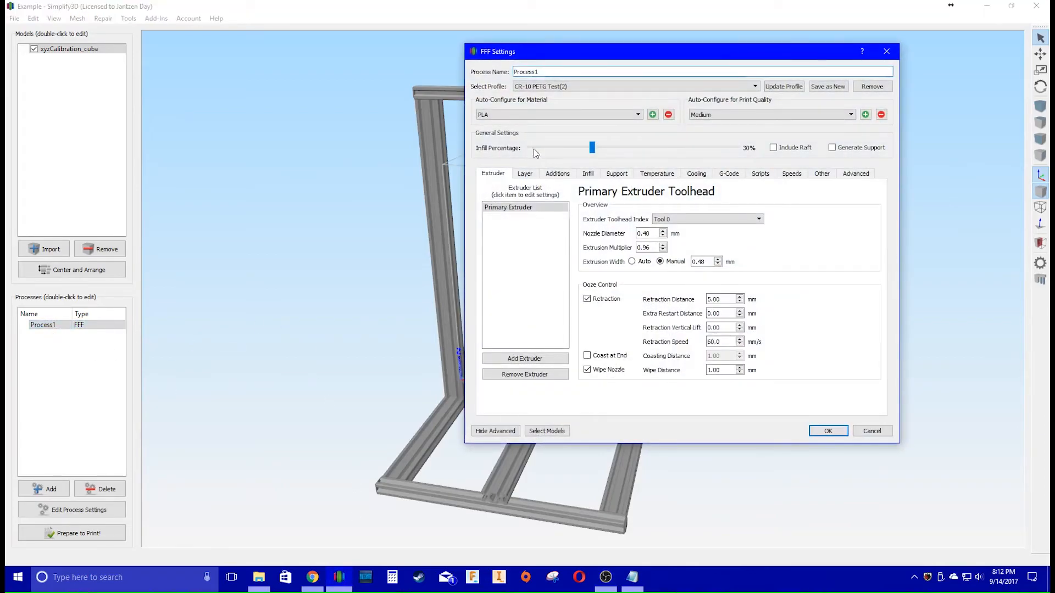
{"action": "left_click", "coordinate": [556, 87]}
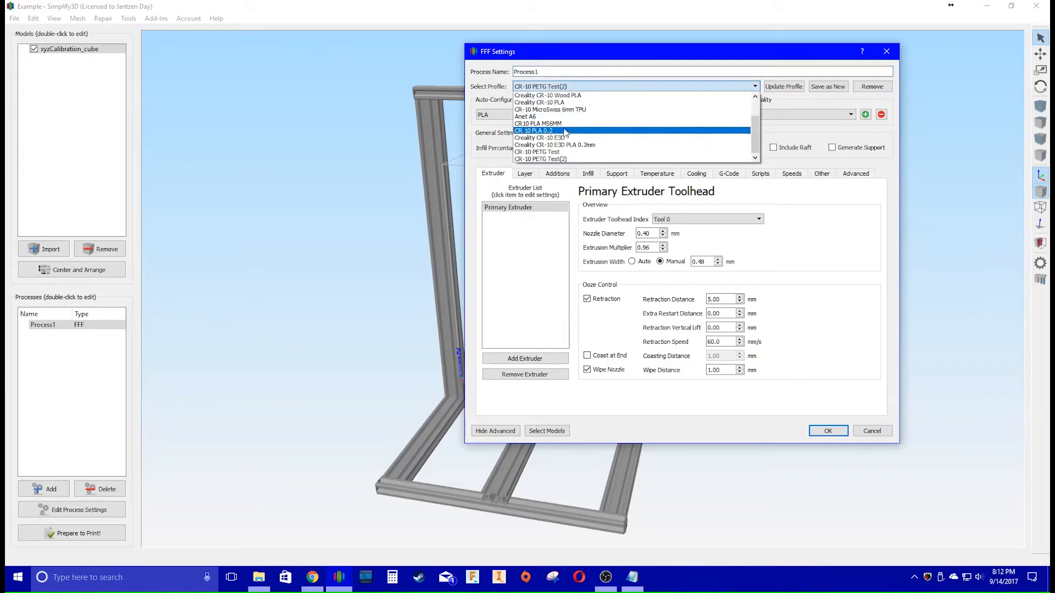
{"action": "left_click", "coordinate": [565, 159]}
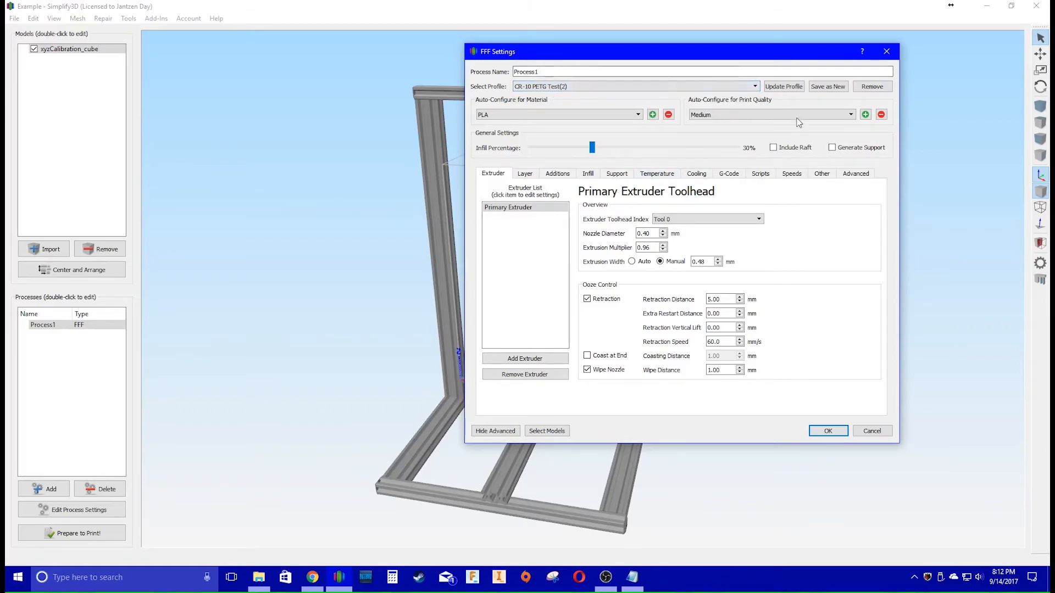
{"action": "left_click", "coordinate": [817, 88]}
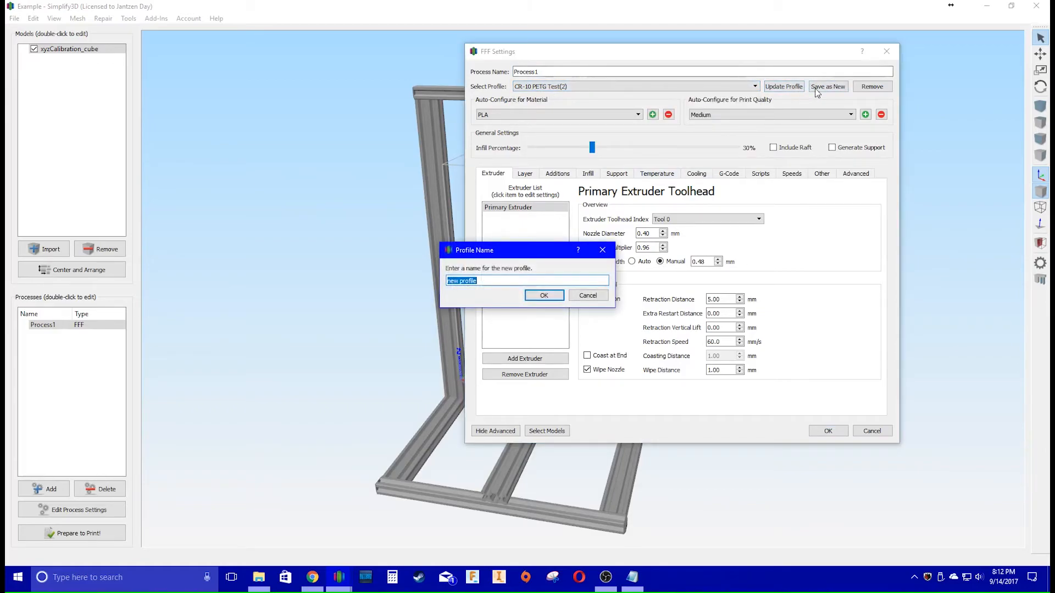
{"action": "type", "text": "AB"}
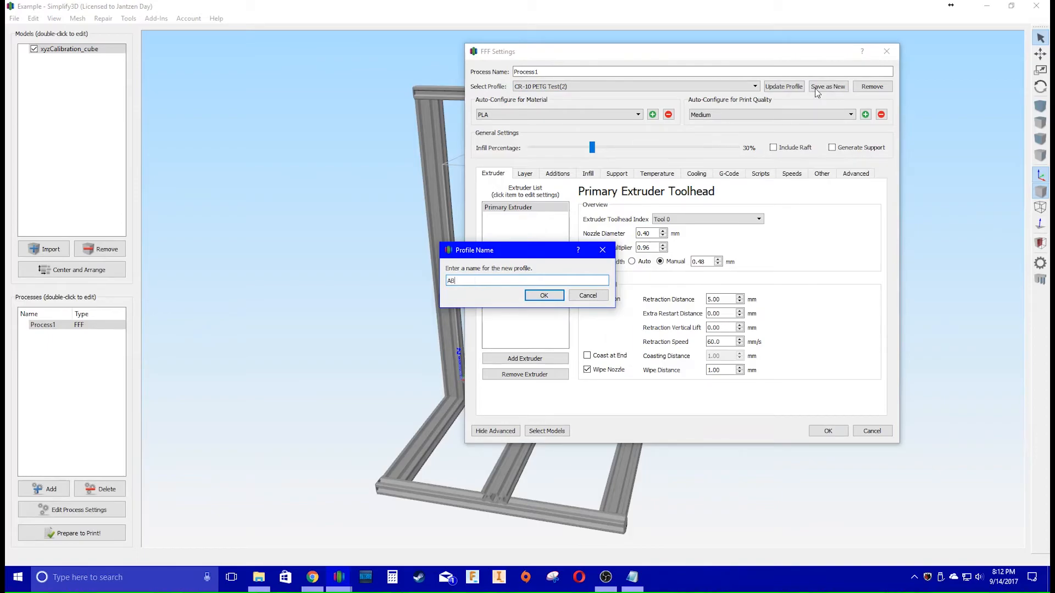
{"action": "type", "text": "S Example"}
{"action": "key", "text": "Return"}
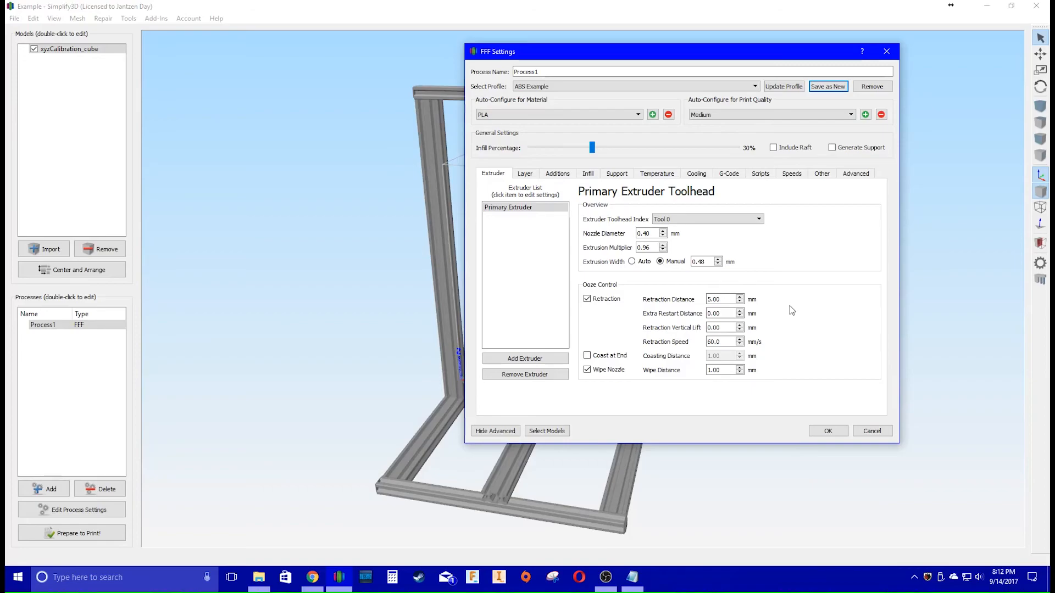
- Switch Process1's profile to CR-10 PETG Test(2) and CR-10 PETG Test in turn, ending with ABS Example selected again
{"action": "left_click", "coordinate": [591, 89]}
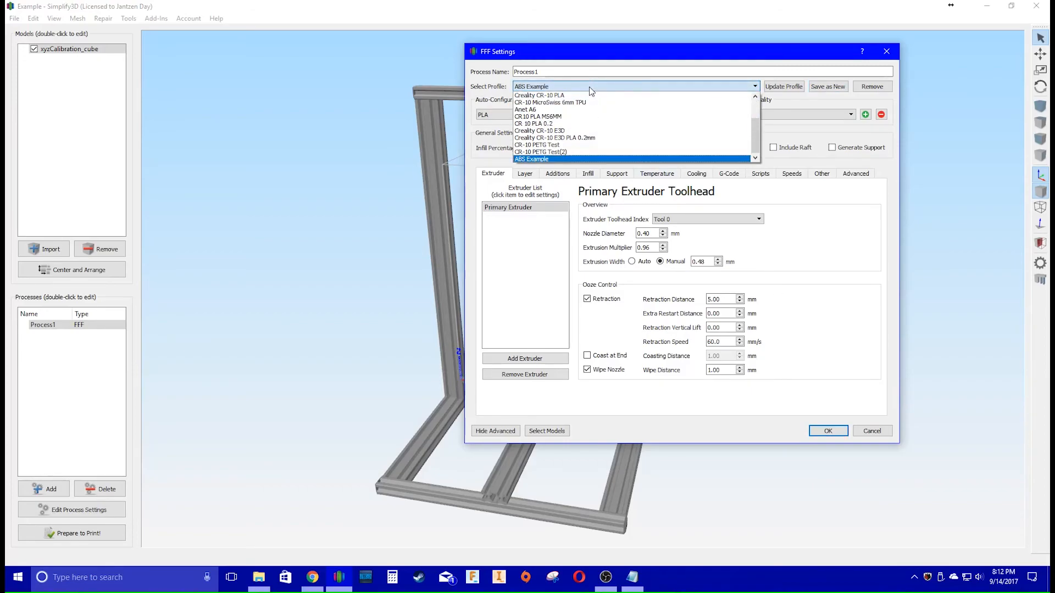
{"action": "left_click", "coordinate": [596, 151]}
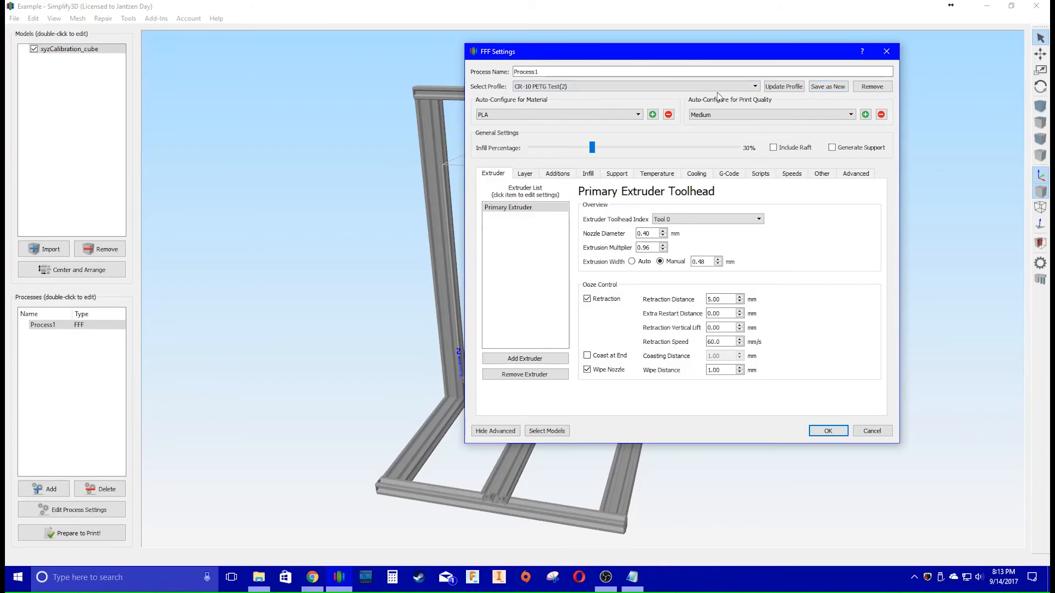
{"action": "left_click", "coordinate": [547, 89]}
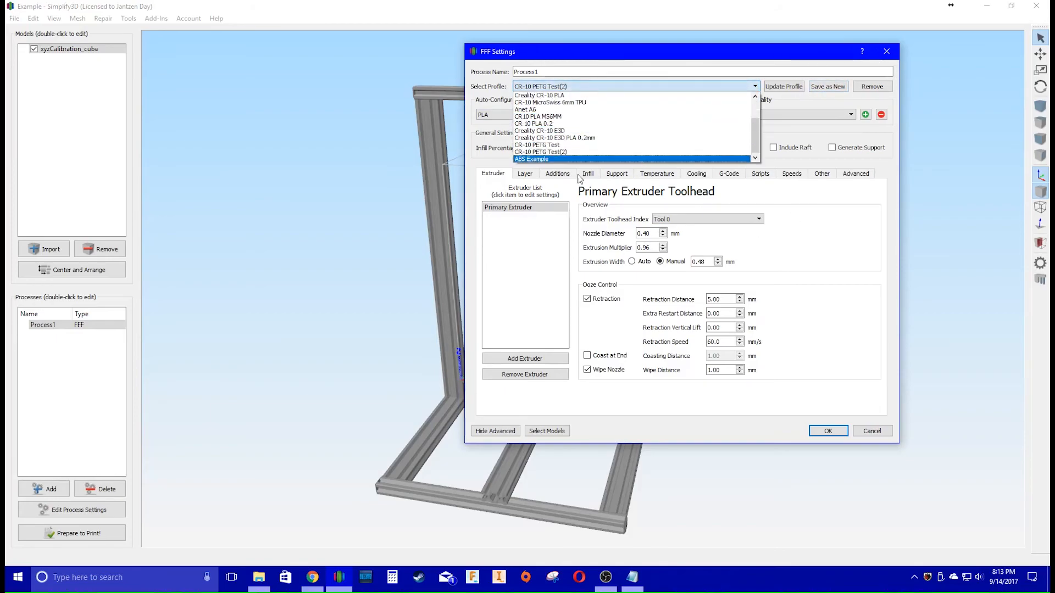
{"action": "left_click", "coordinate": [571, 153]}
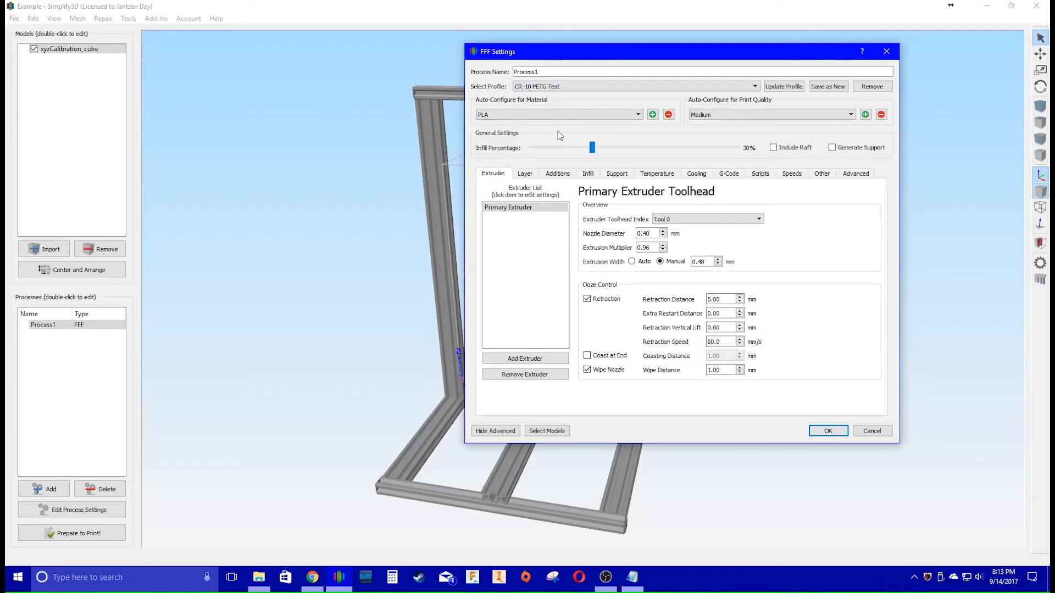
{"action": "left_click", "coordinate": [550, 88]}
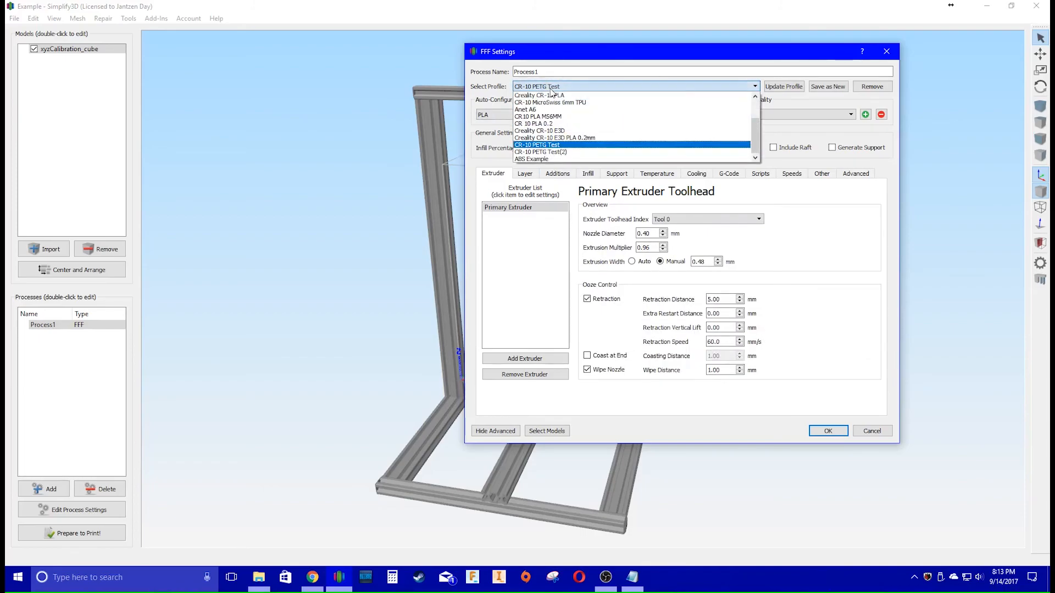
{"action": "left_click", "coordinate": [548, 159]}
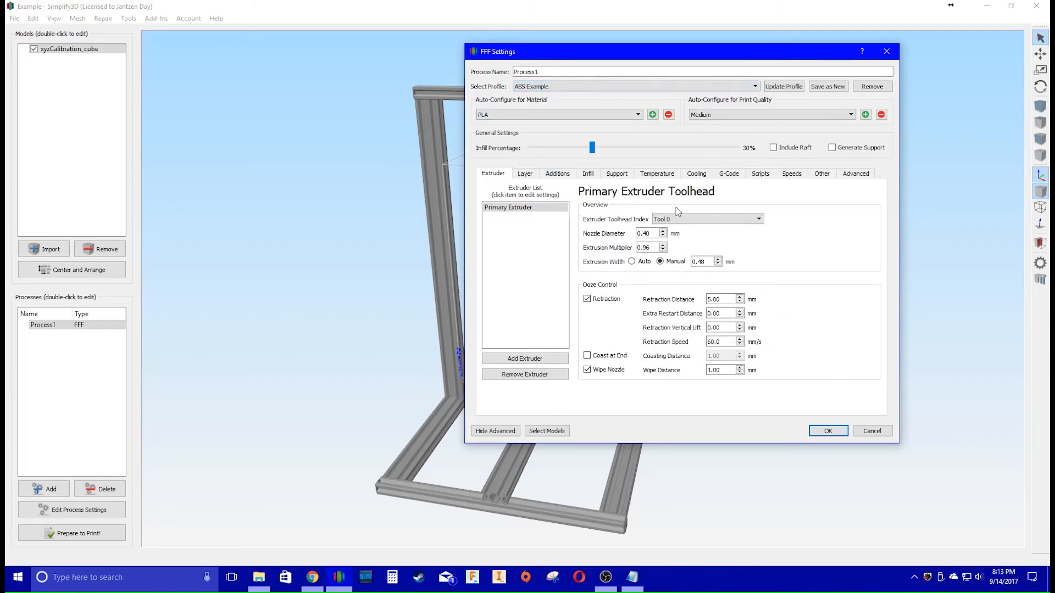